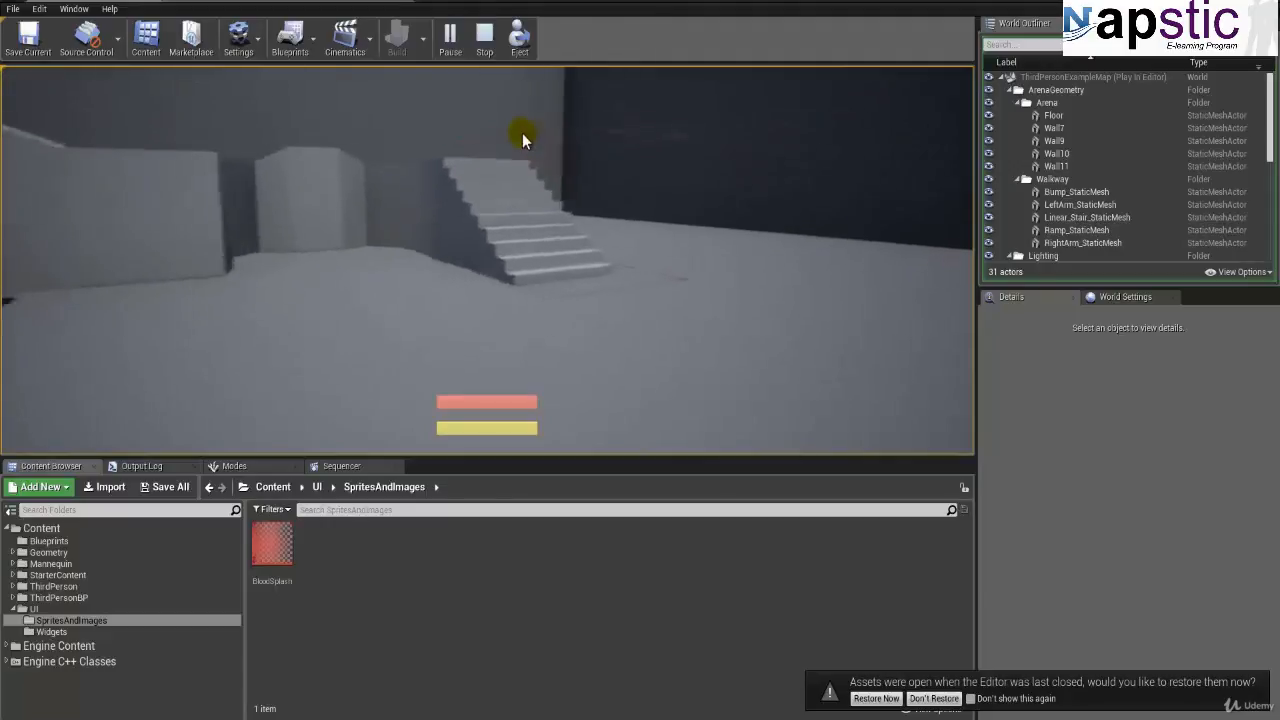
Step: End the play test in the level and restore the asset editors that were open last time
{"action": "key", "text": "w"}
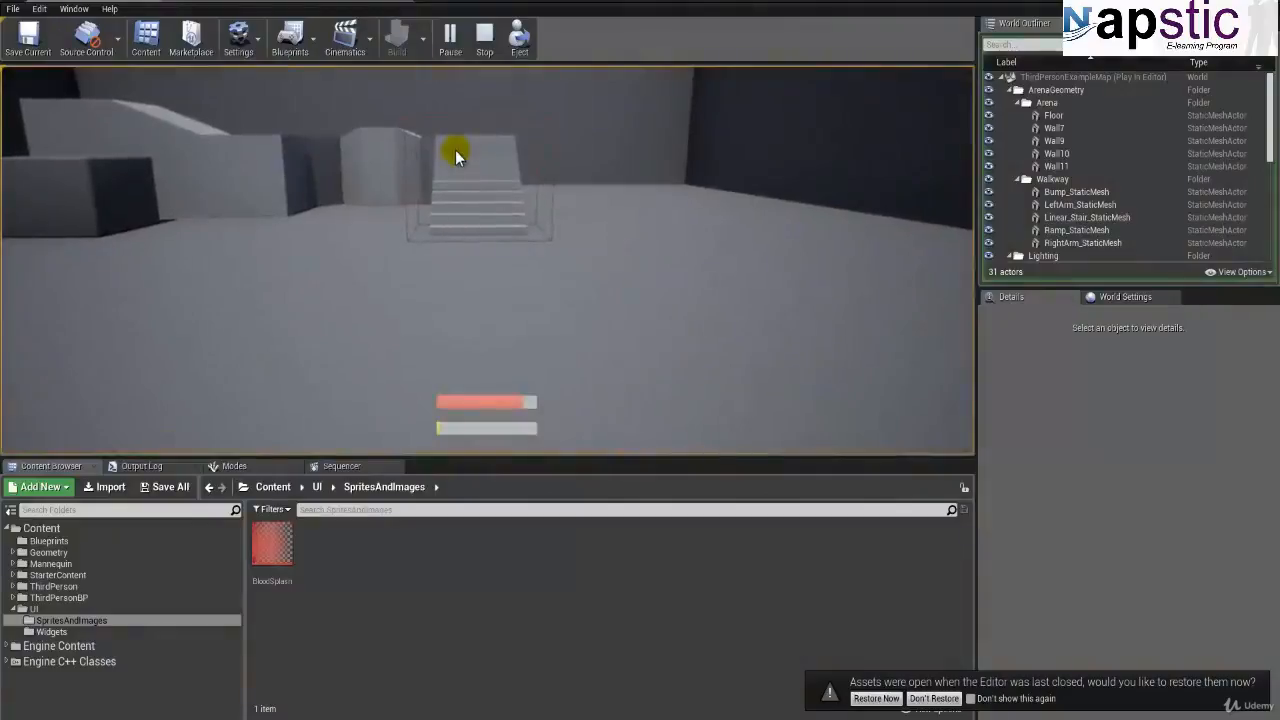
{"action": "key", "text": "Escape"}
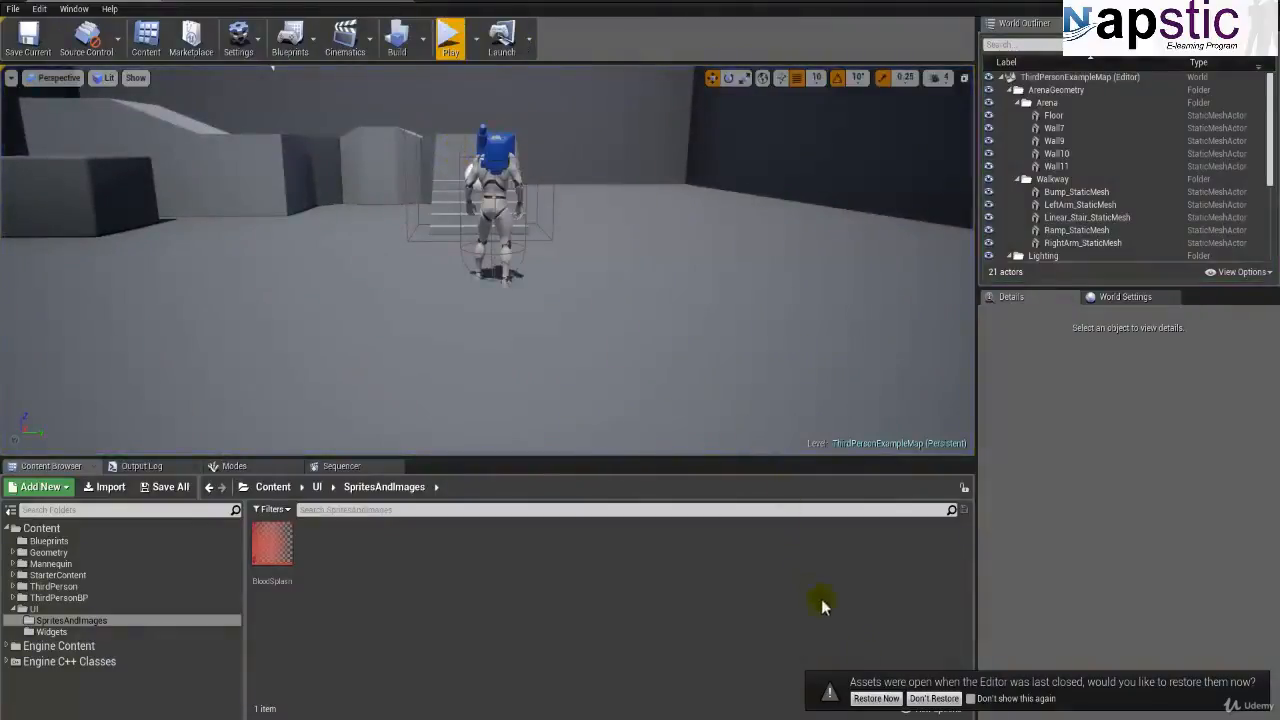
{"action": "left_click", "coordinate": [876, 698]}
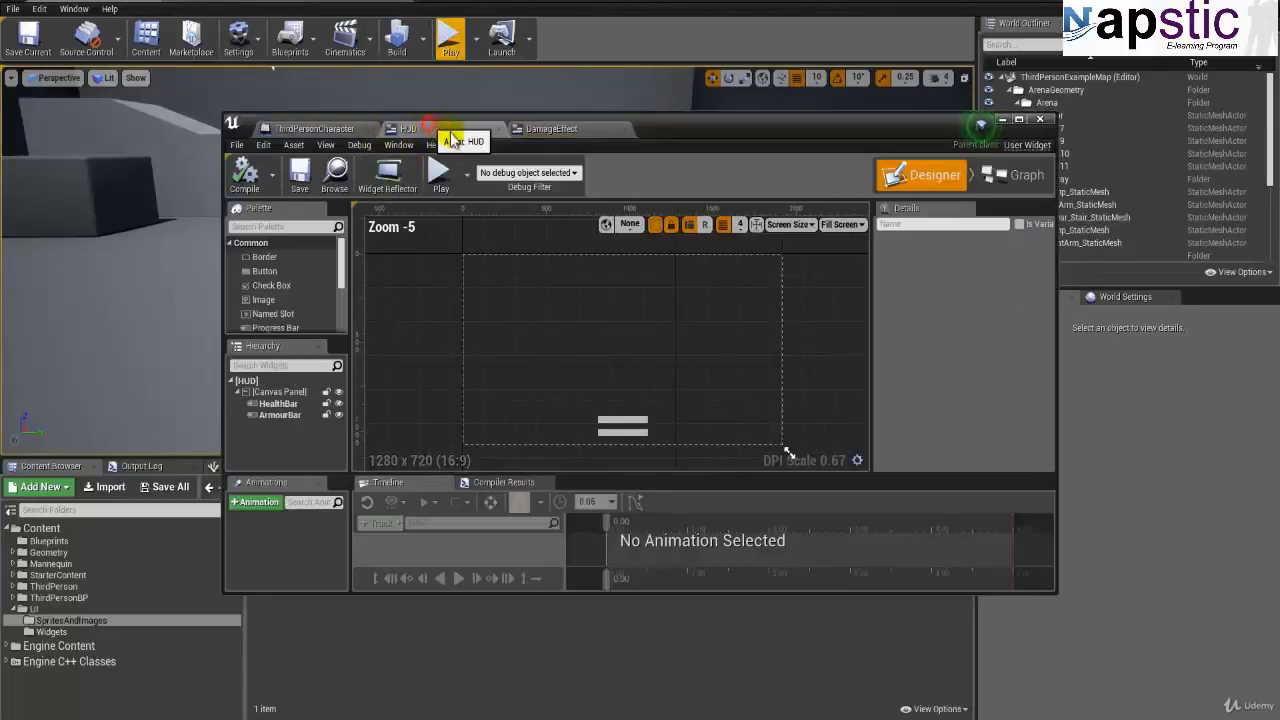
Step: Close the HUD and DamageEffect editors and maximize the ThirdPersonCharacter blueprint window to view its Take Damage 5% graph
{"action": "left_click", "coordinate": [495, 129]}
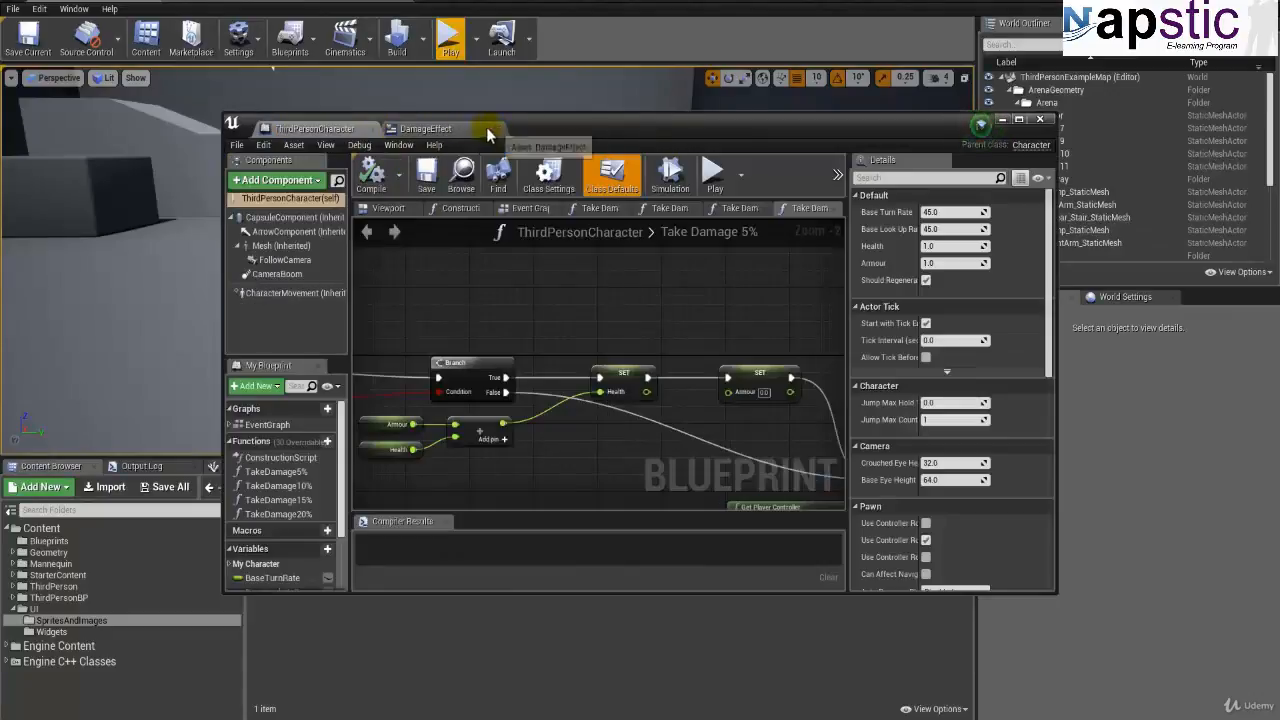
{"action": "left_click", "coordinate": [492, 129]}
{"action": "left_click", "coordinate": [498, 130]}
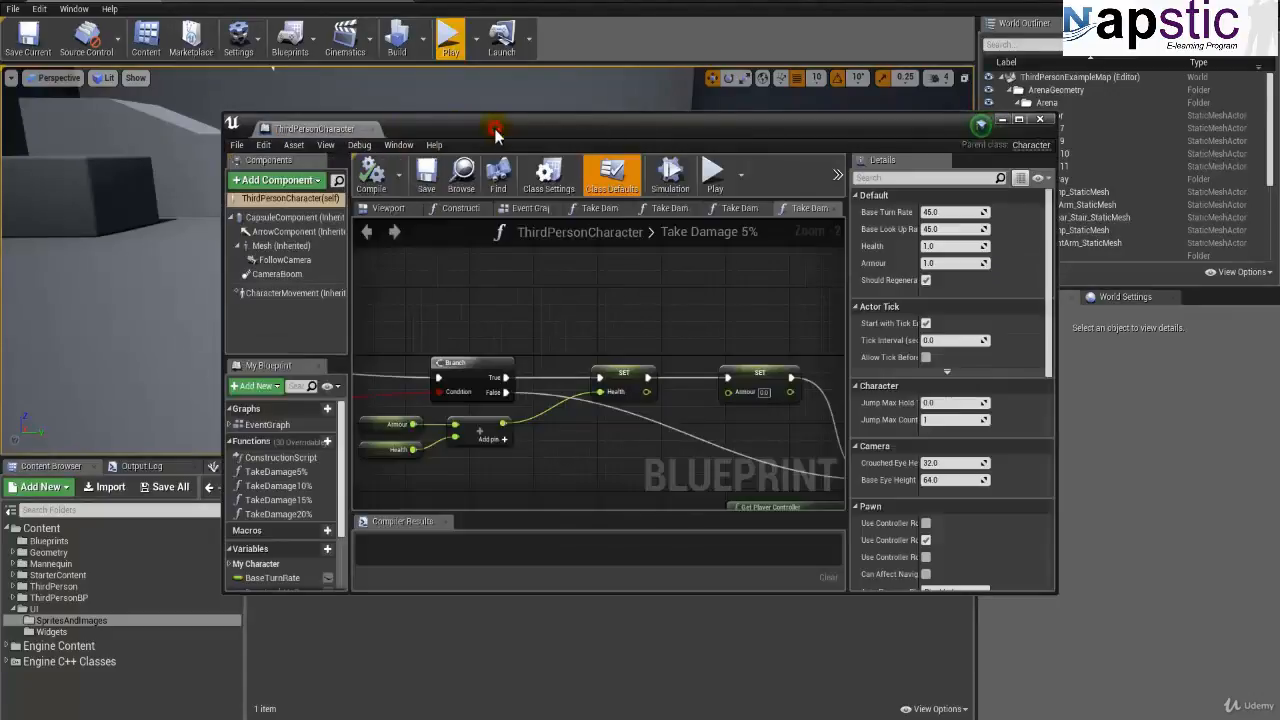
{"action": "double_click", "coordinate": [345, 127]}
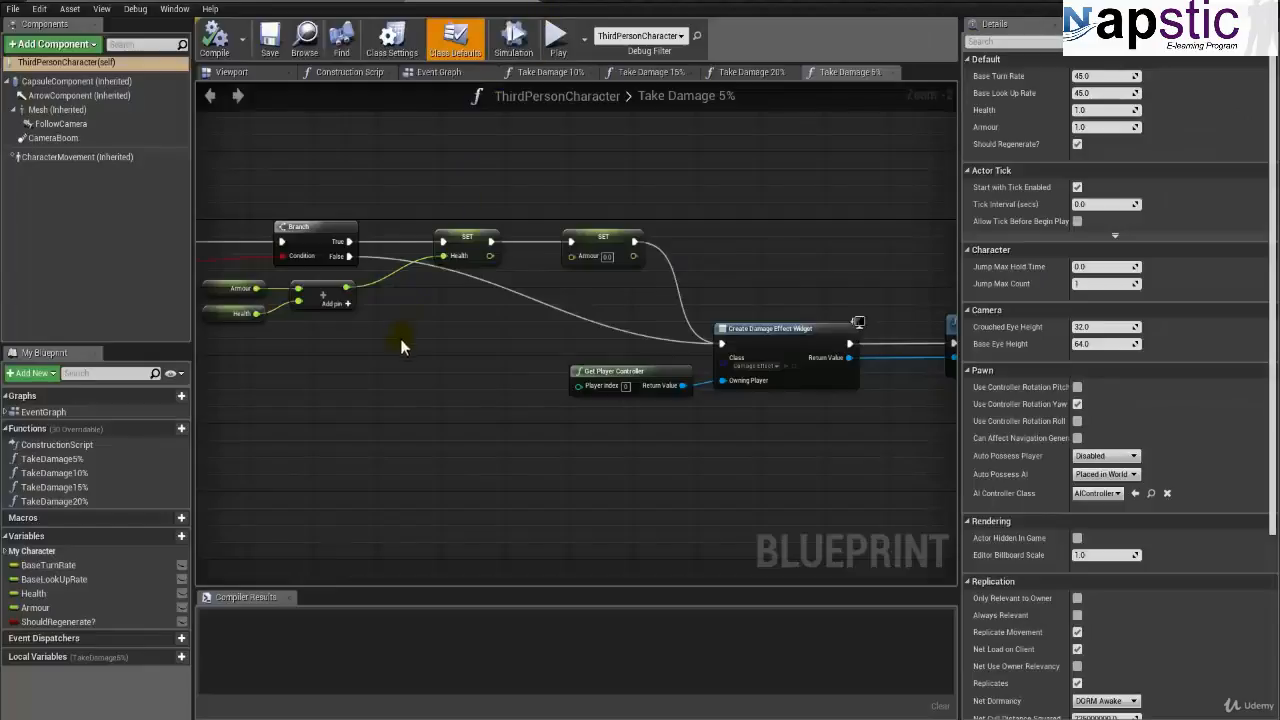
{"action": "right_click_drag", "start_coordinate": [400, 347], "coordinate": [544, 336]}
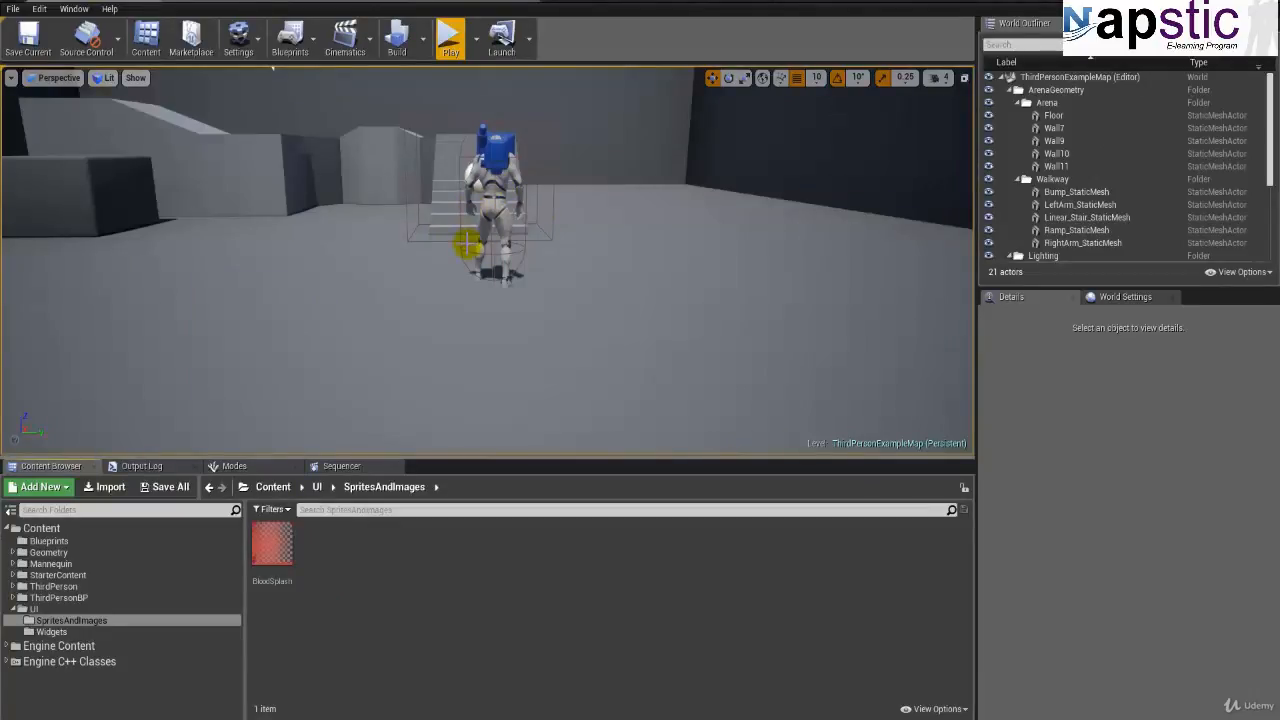
Step: Create a new folder named Character directly under the project's Content folder
{"action": "right_click_drag", "start_coordinate": [397, 282], "coordinate": [471, 314]}
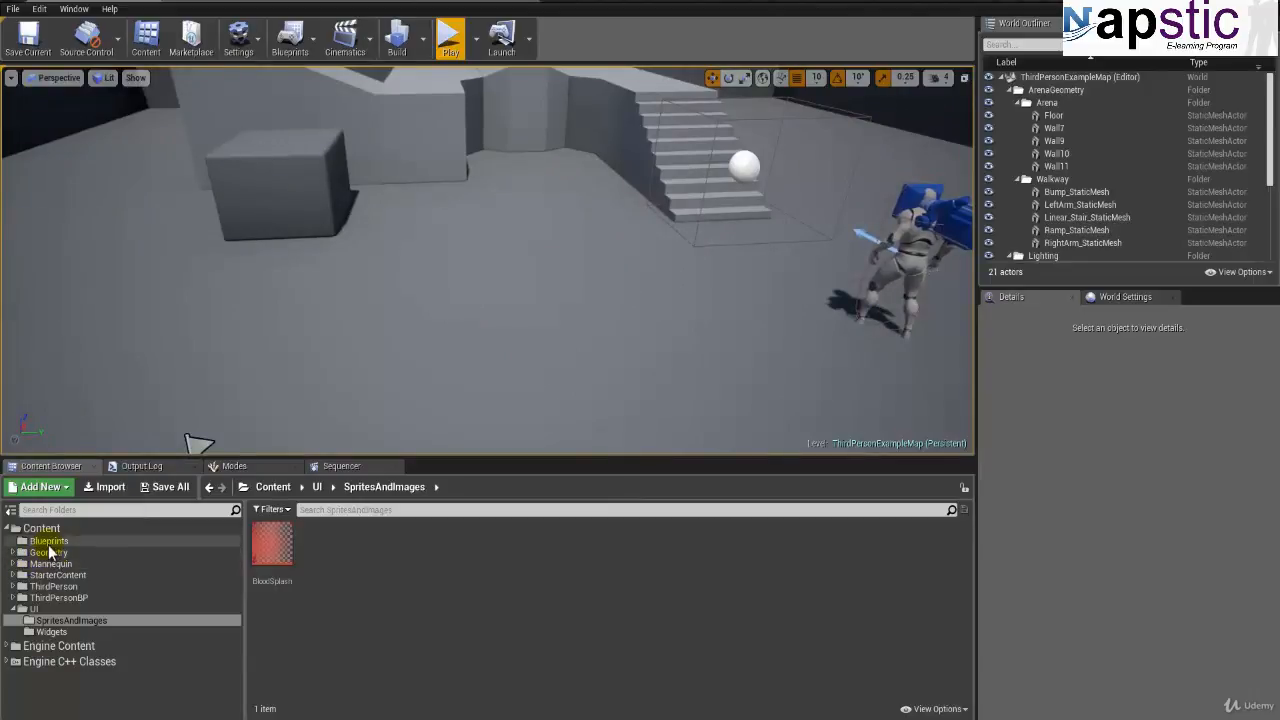
{"action": "left_click", "coordinate": [52, 530]}
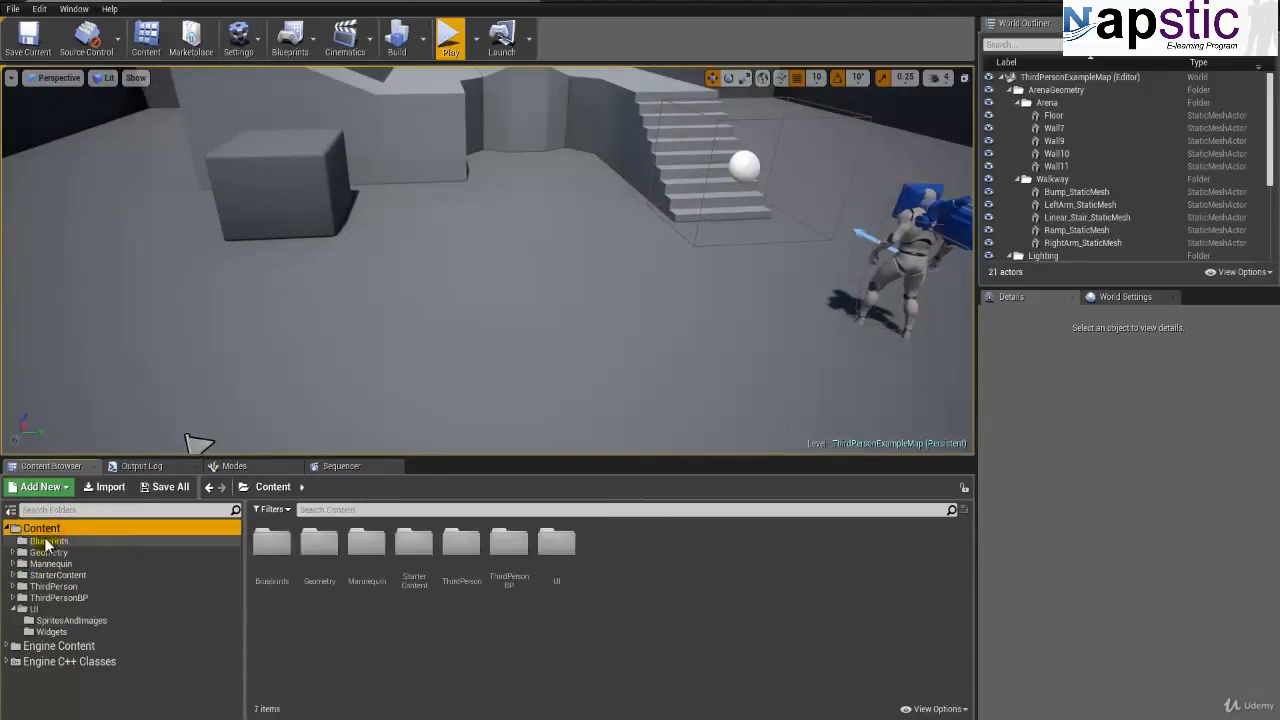
{"action": "left_click", "coordinate": [11, 608]}
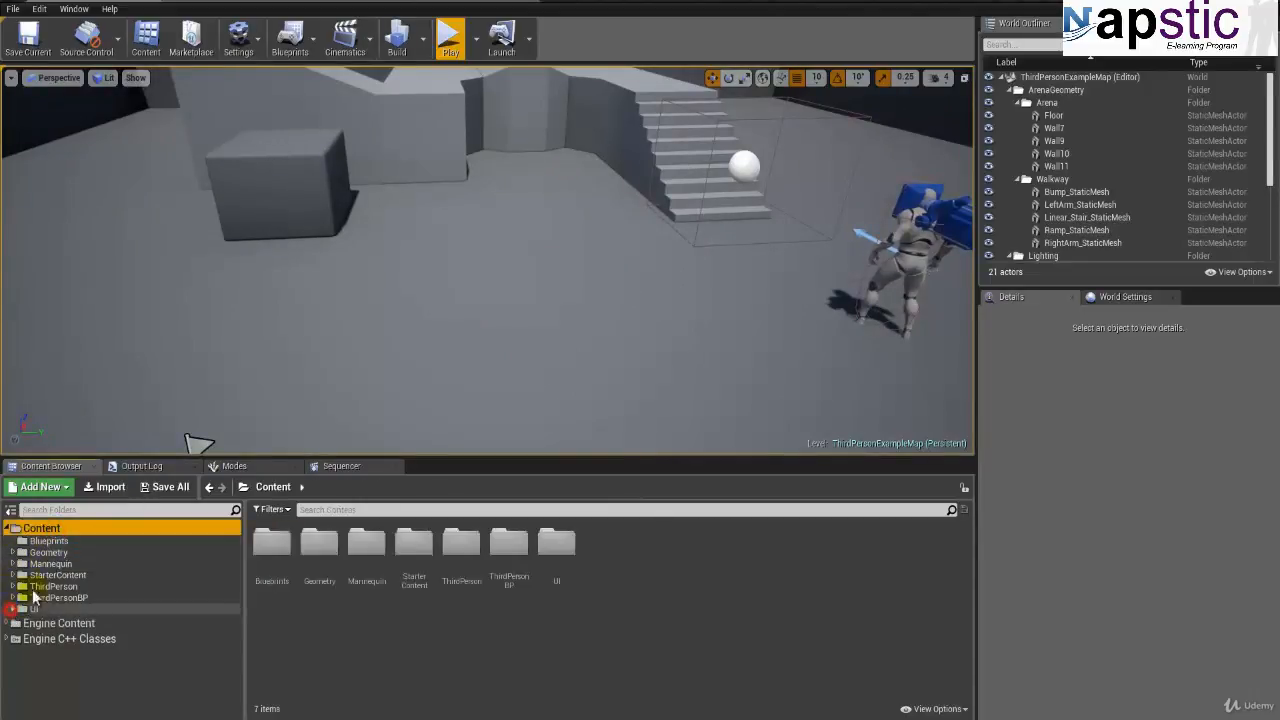
{"action": "right_click", "coordinate": [46, 529]}
{"action": "left_click", "coordinate": [129, 291]}
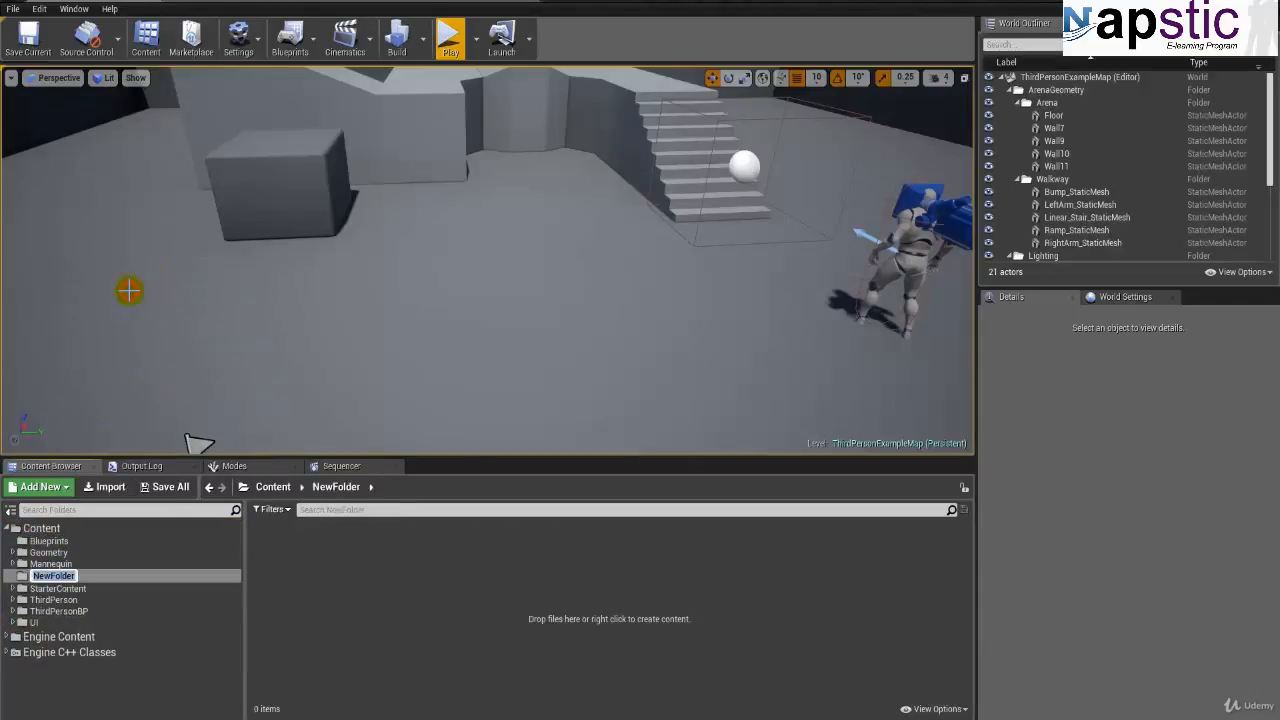
{"action": "key", "text": "Return"}
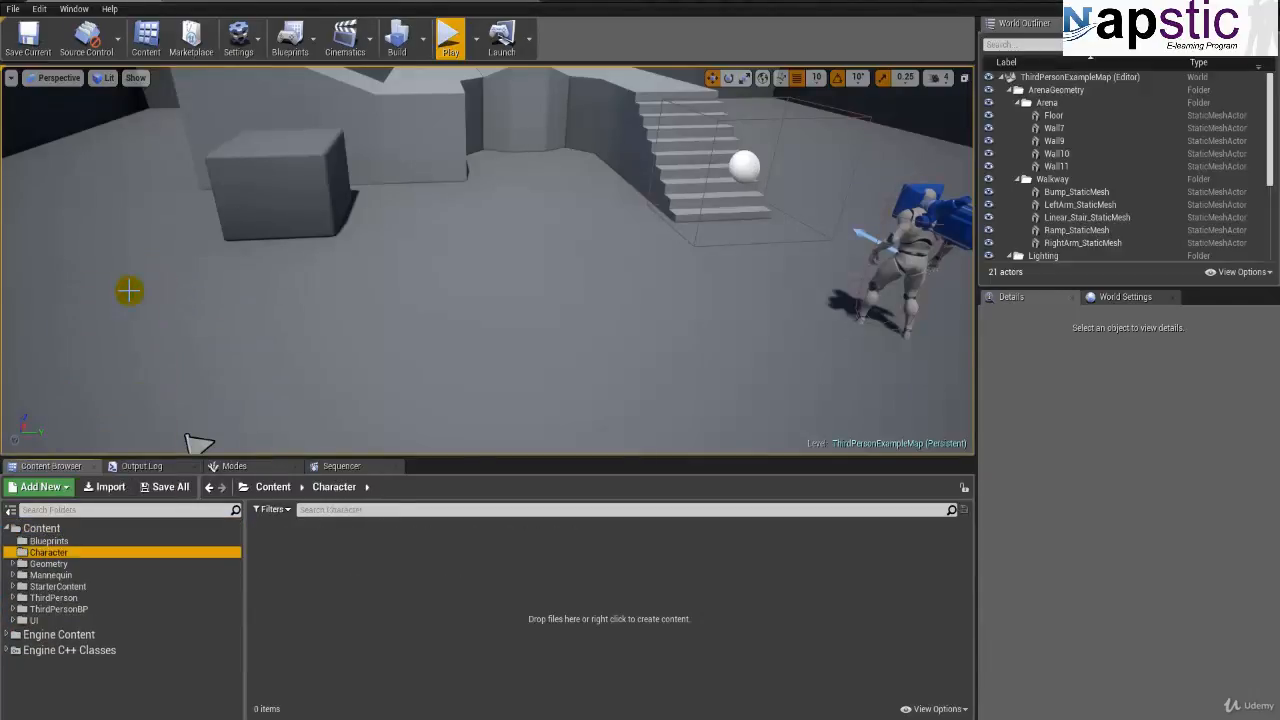
{"action": "left_click", "coordinate": [379, 596]}
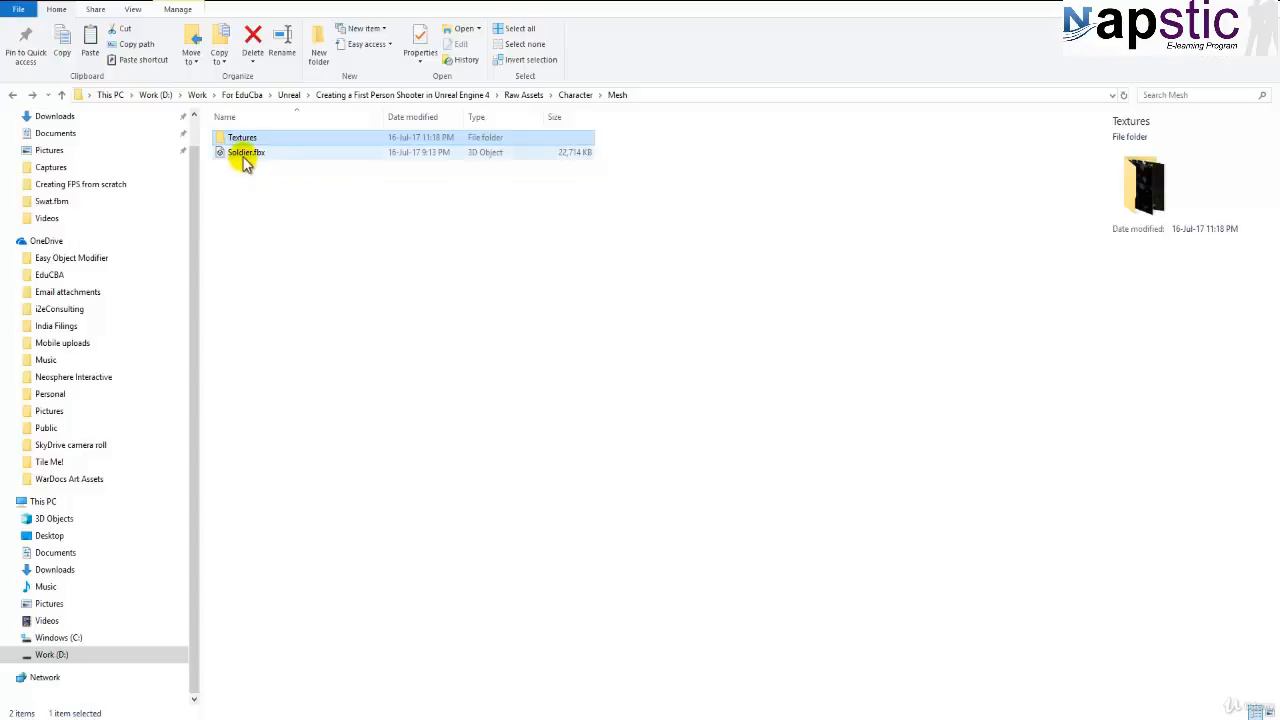
Step: Look through the soldier's raw assets in File Explorer, checking Soldier.fbx and the body and head images in Textures
{"action": "double_click", "coordinate": [245, 156]}
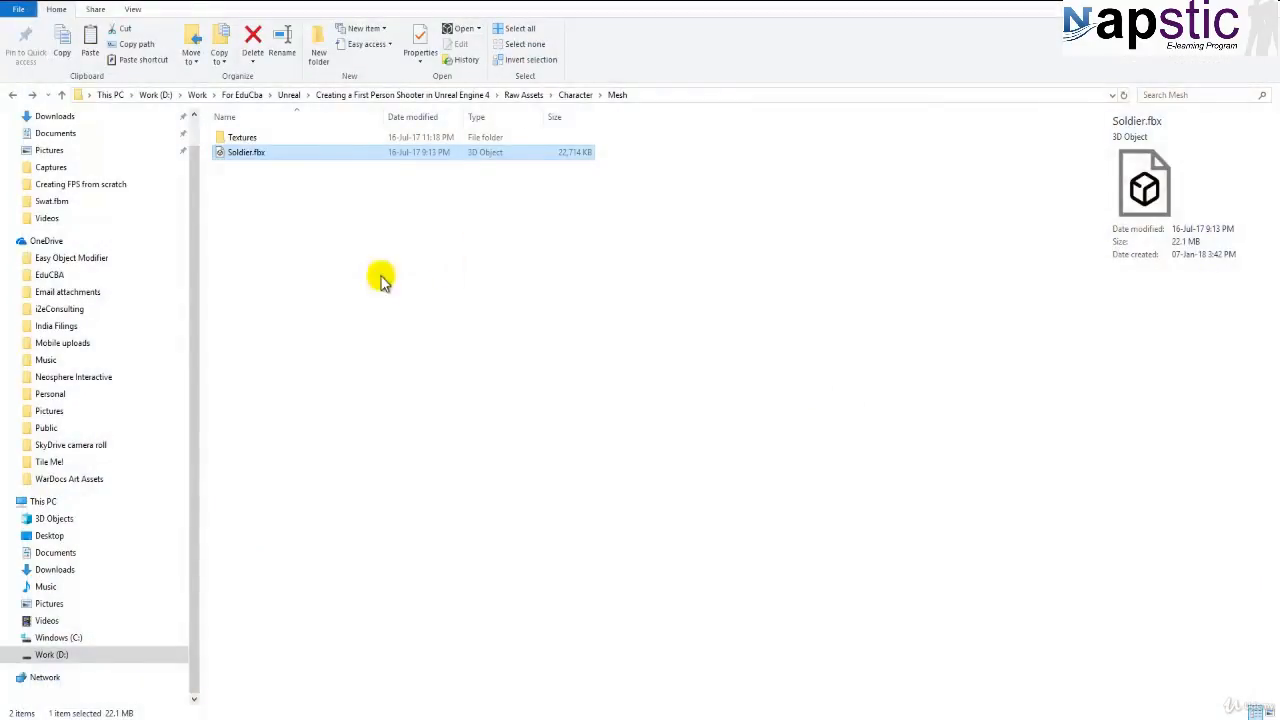
{"action": "left_click", "coordinate": [247, 140]}
{"action": "double_click", "coordinate": [247, 140]}
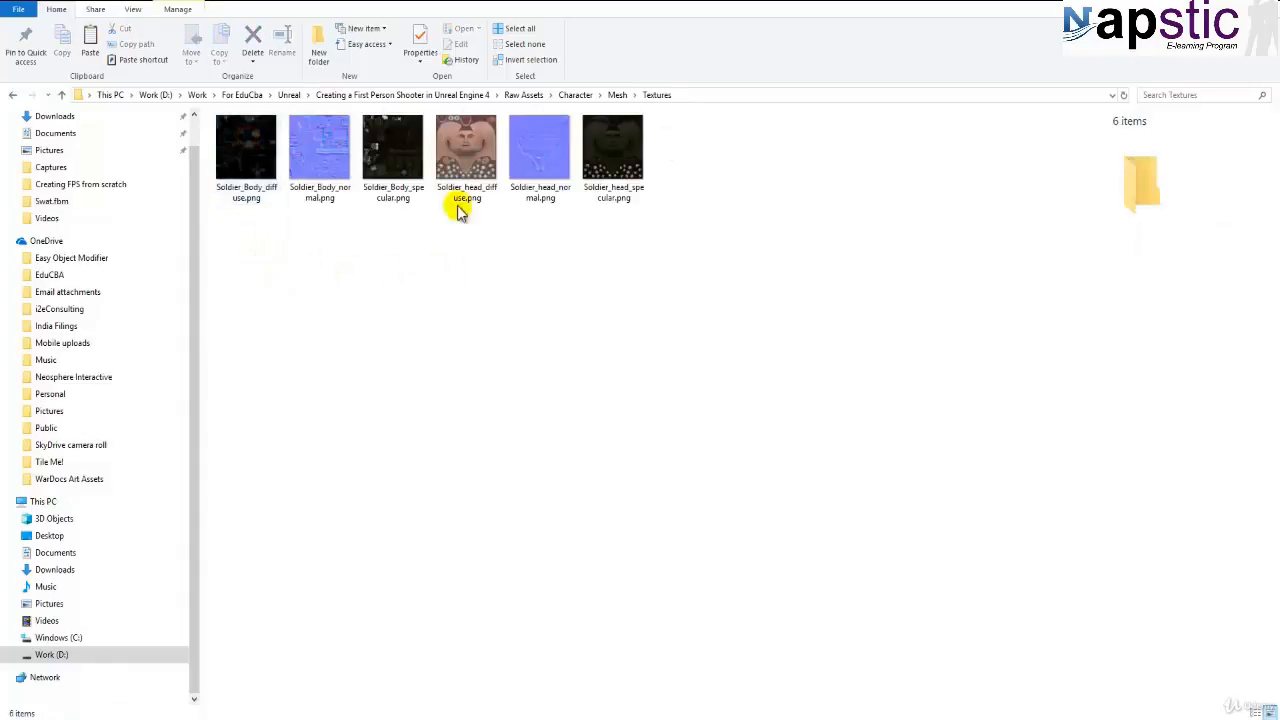
{"action": "double_click", "coordinate": [256, 196]}
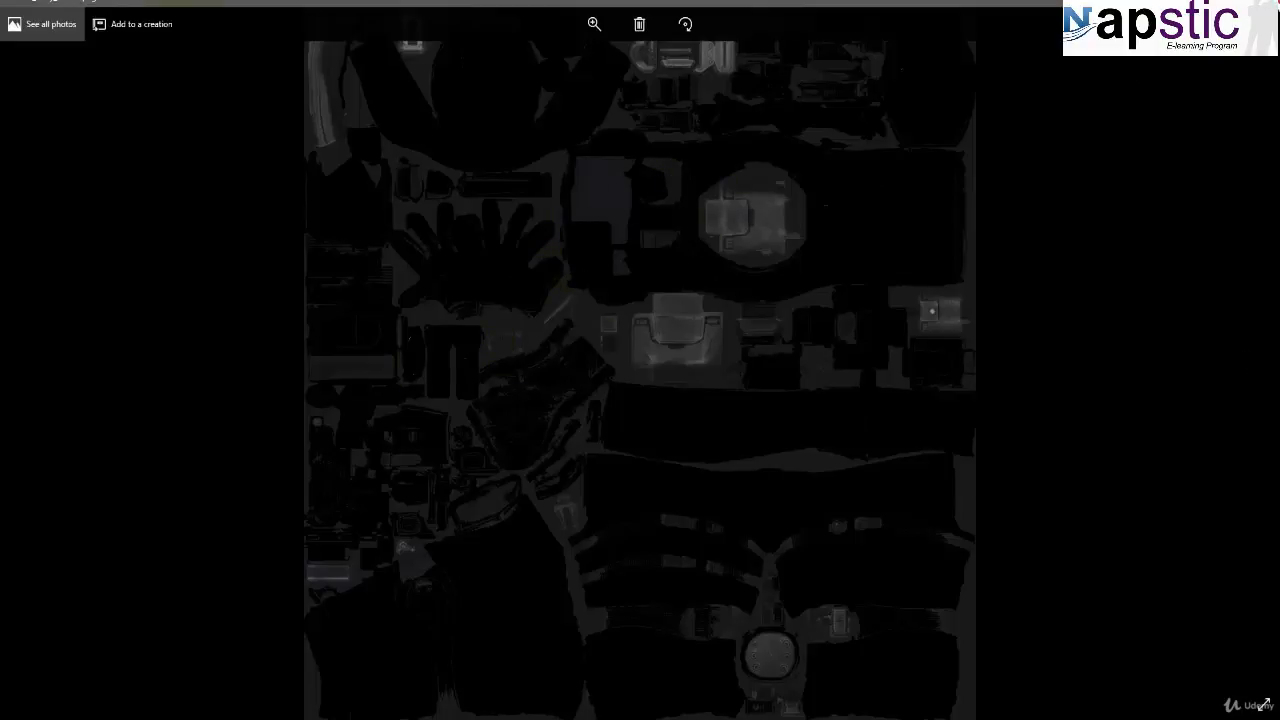
{"action": "key", "text": "alt+F4"}
{"action": "left_click", "coordinate": [377, 289]}
Step: Return to the Mesh folder and bring Soldier.fbx into the project's Character folder for import
{"action": "left_click", "coordinate": [618, 94]}
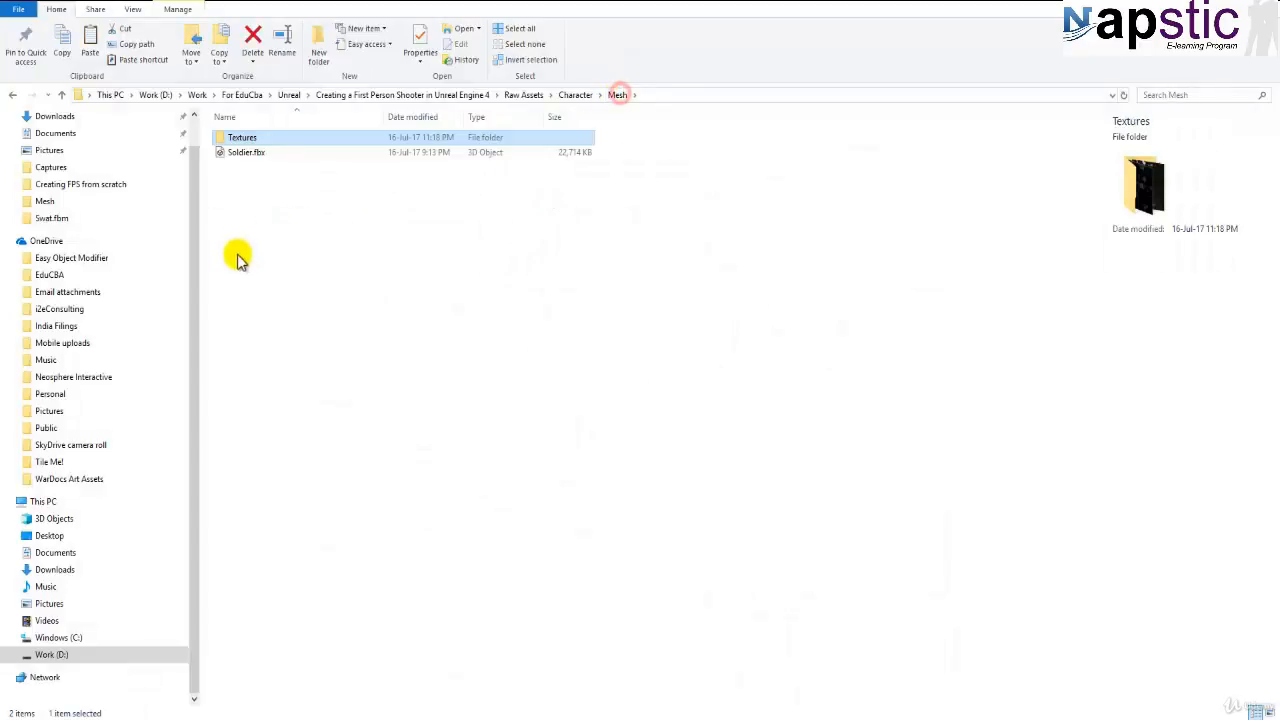
{"action": "left_click", "coordinate": [238, 258]}
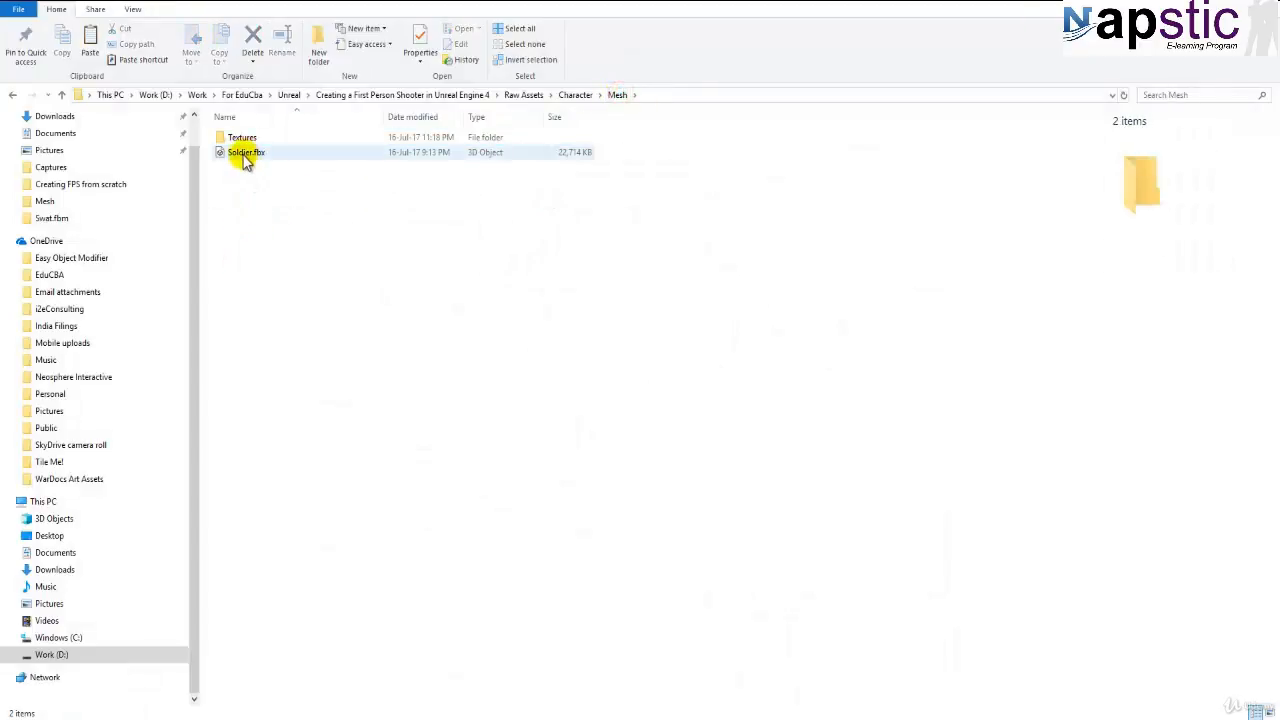
{"action": "left_click_drag", "start_coordinate": [242, 160], "coordinate": [396, 554]}
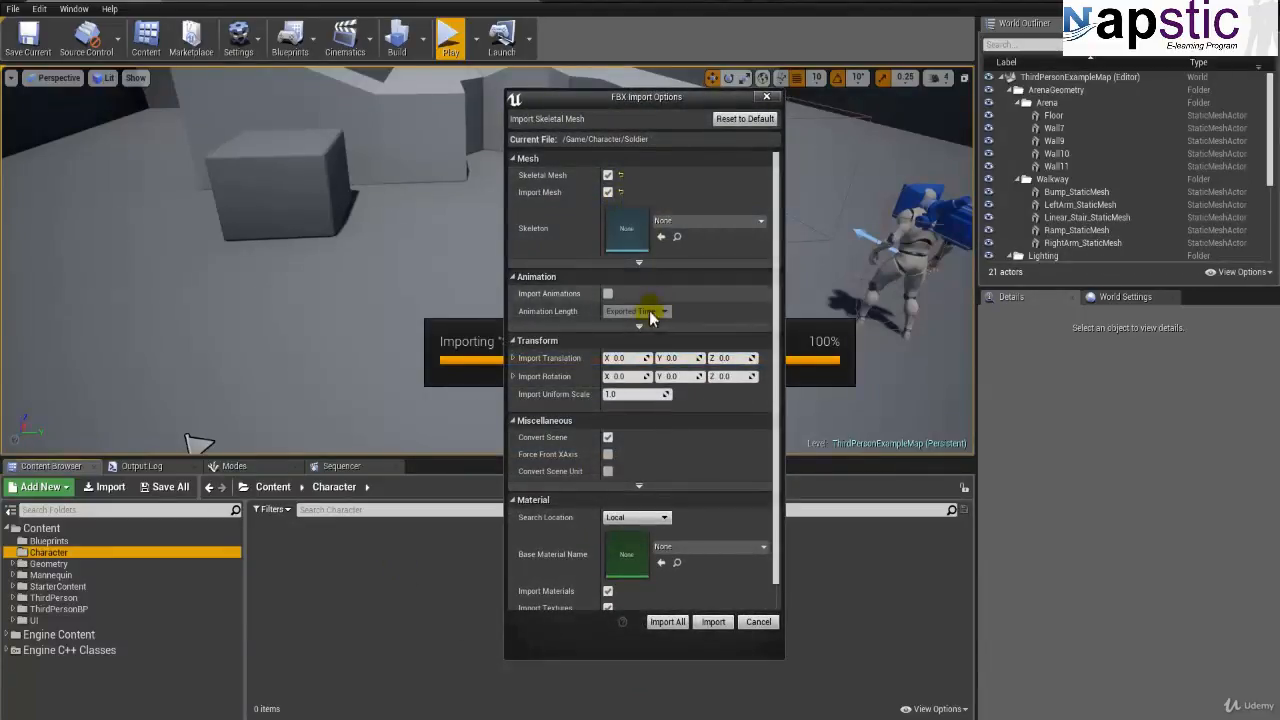
Step: Import Soldier as a skeletal mesh with Skeleton left at None, Import Animations enabled, and materials and textures included
{"action": "left_click", "coordinate": [639, 261]}
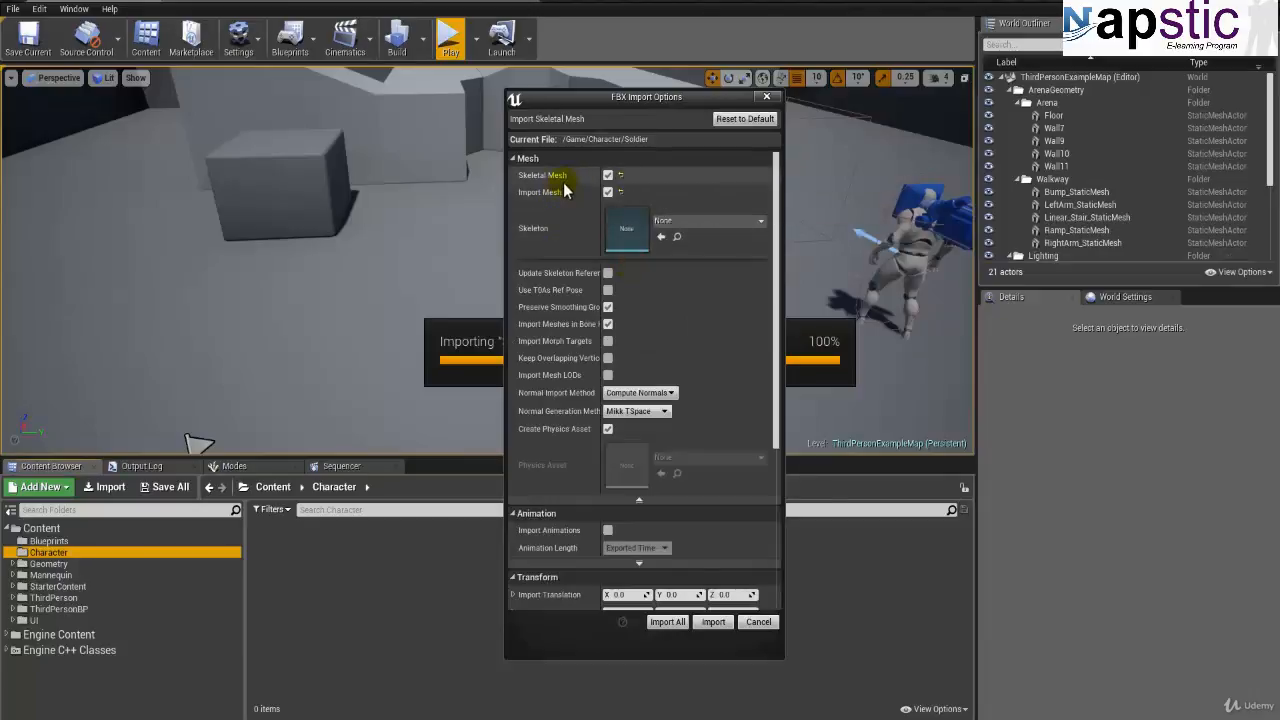
{"action": "left_click", "coordinate": [706, 222]}
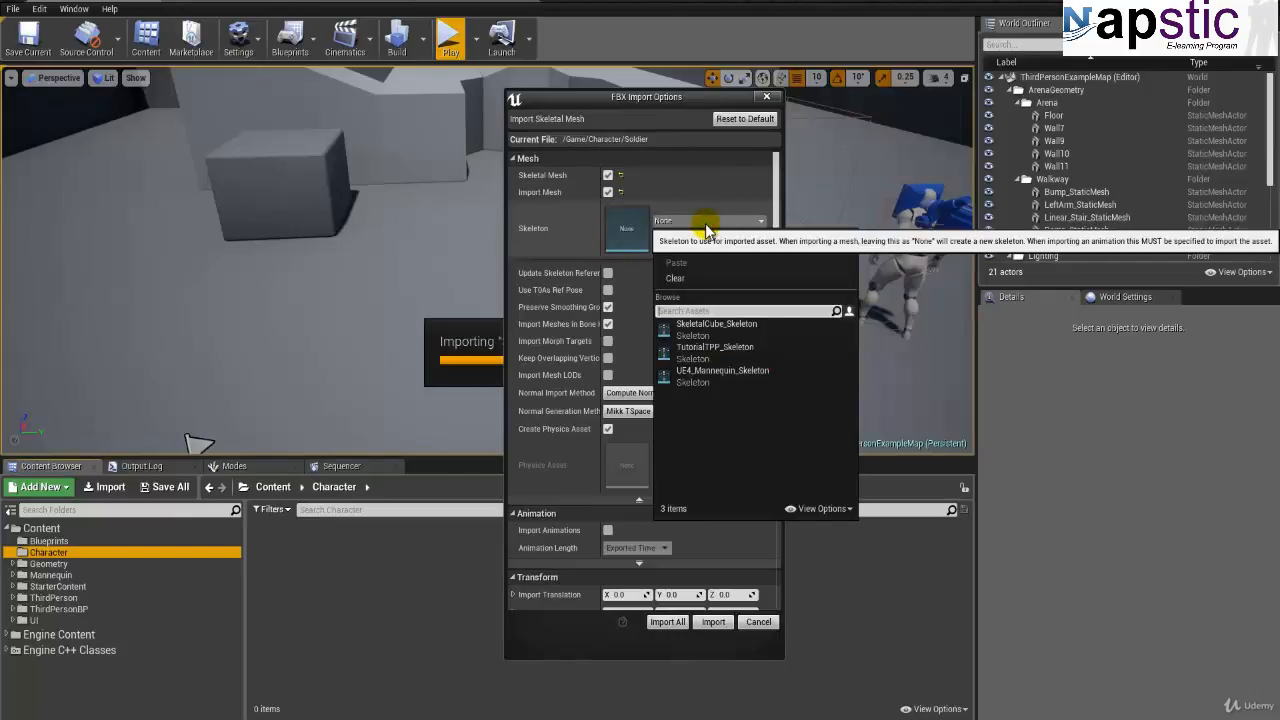
{"action": "left_click", "coordinate": [656, 159]}
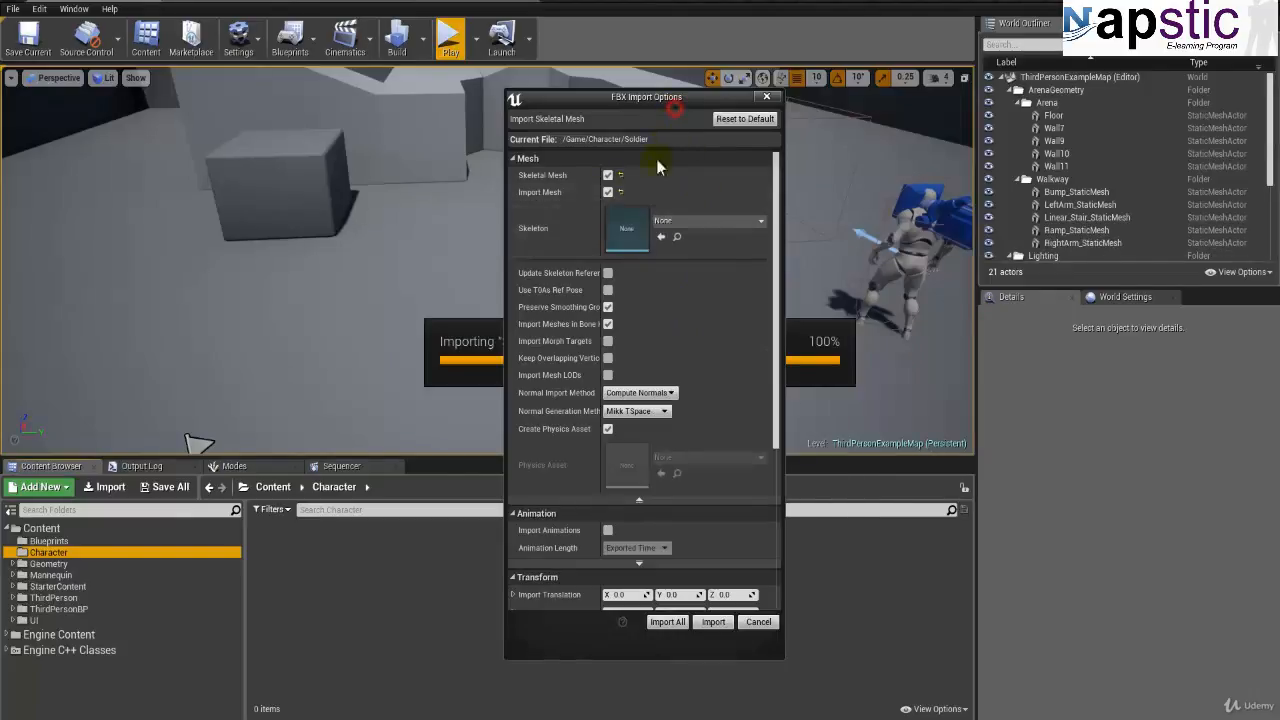
{"action": "left_click", "coordinate": [706, 222]}
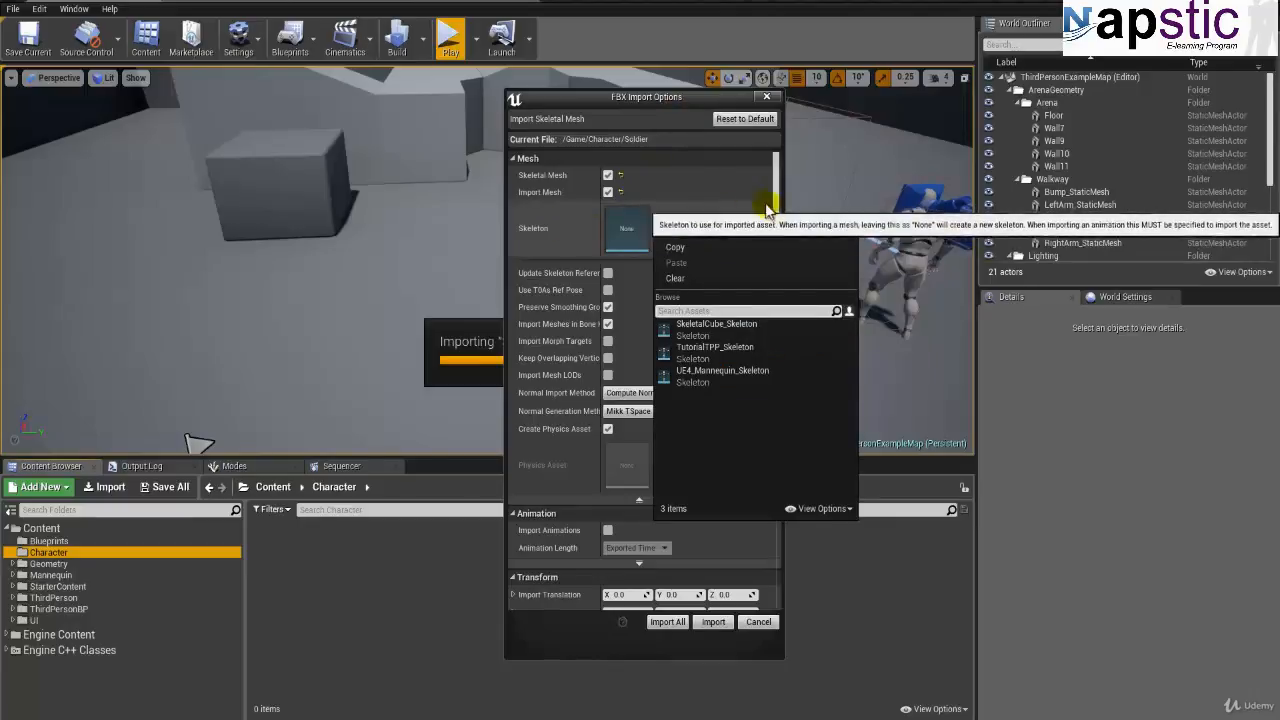
{"action": "left_click", "coordinate": [695, 223]}
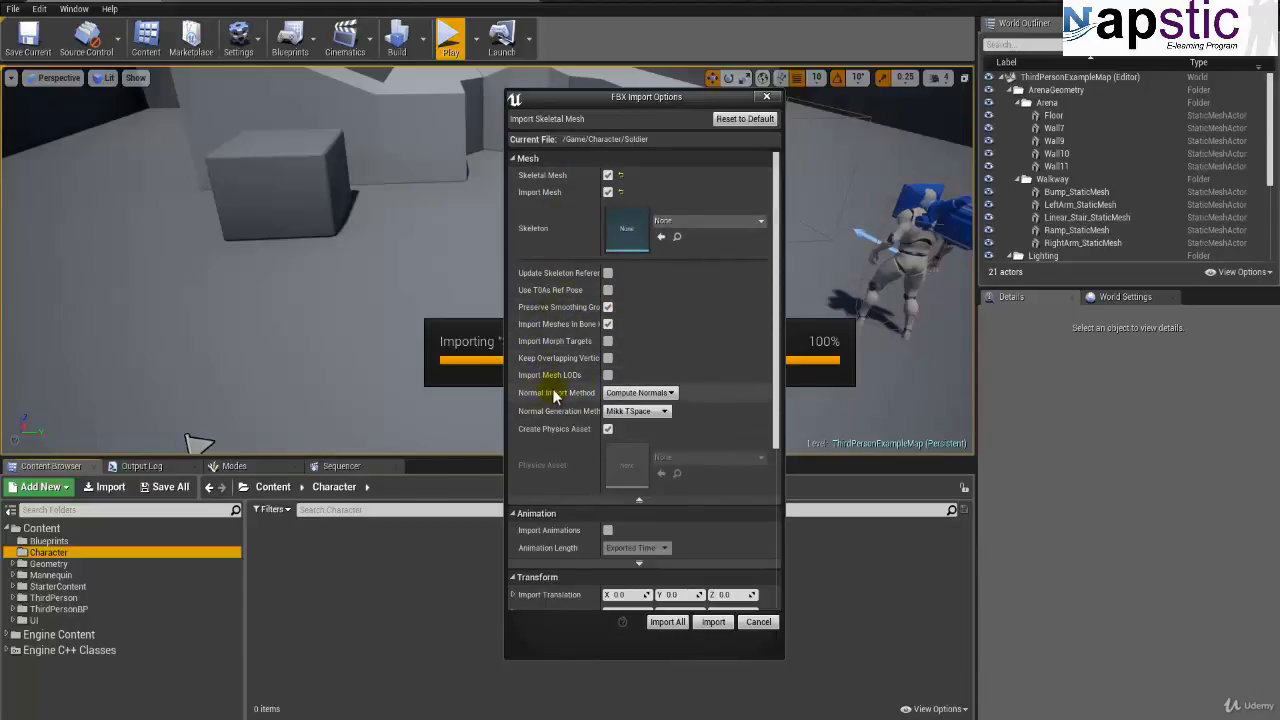
{"action": "scroll", "coordinate": [550, 390], "scroll_direction": "down", "scroll_amount": 2}
{"action": "left_click", "coordinate": [607, 485]}
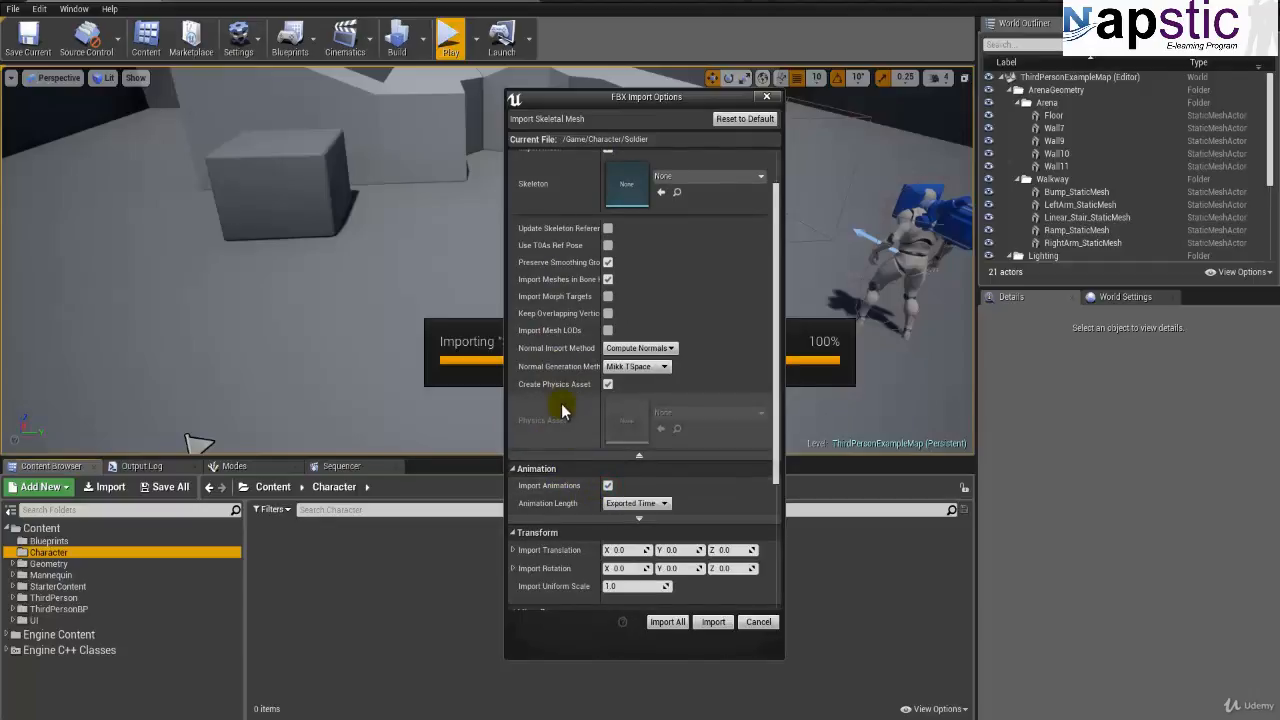
{"action": "scroll", "coordinate": [561, 403], "scroll_direction": "down", "scroll_amount": 5}
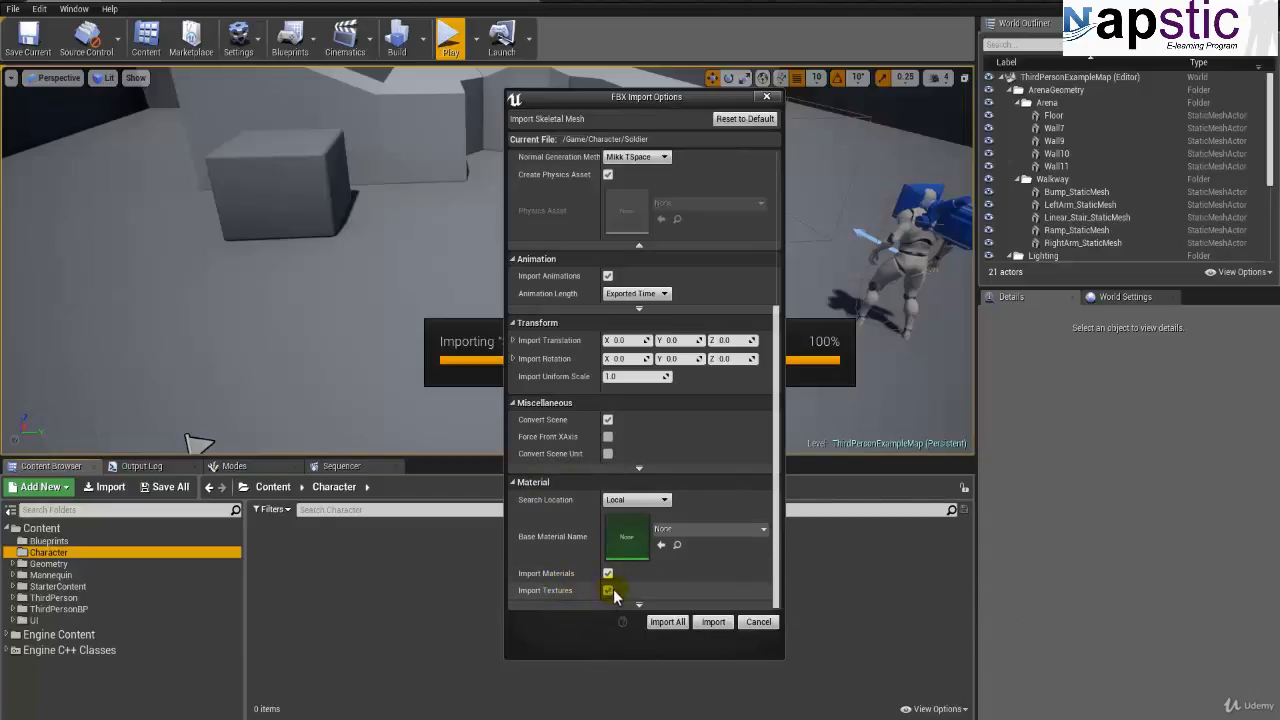
{"action": "left_click", "coordinate": [713, 623]}
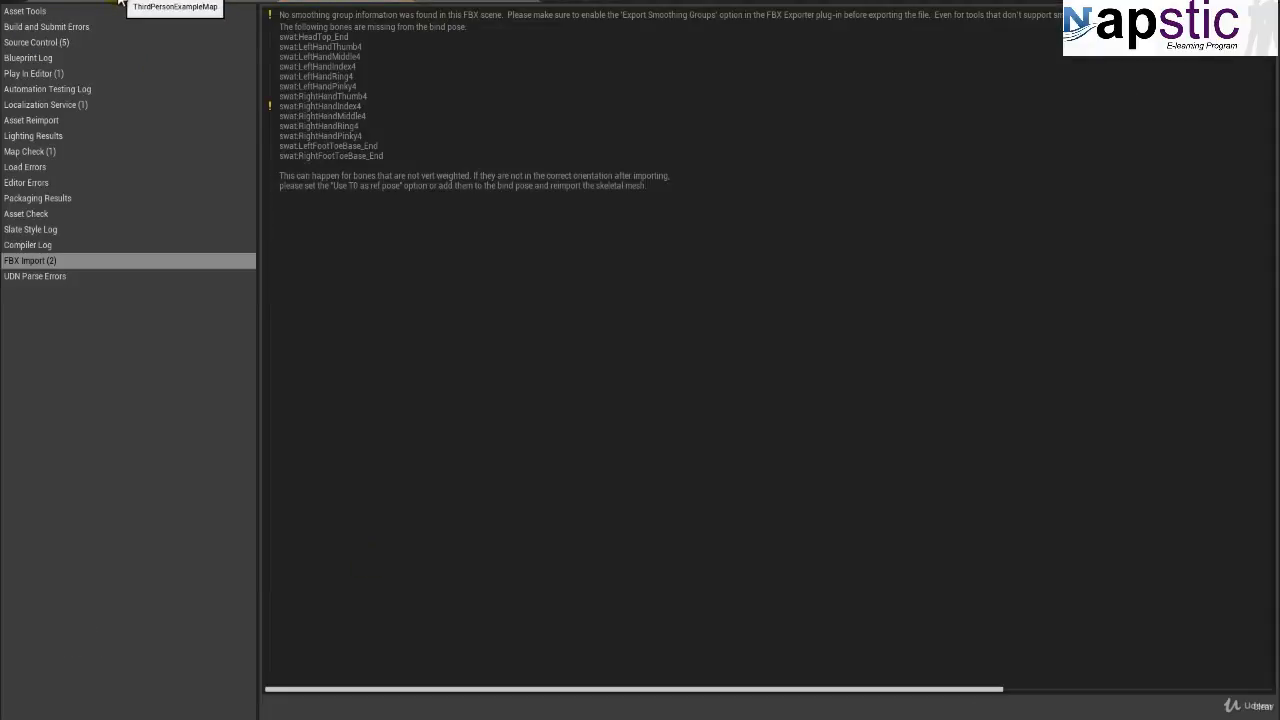
Step: Leave the import log for the level editor and save all imported Soldier assets in the Character folder
{"action": "left_click", "coordinate": [135, 6]}
{"action": "left_click", "coordinate": [362, 628]}
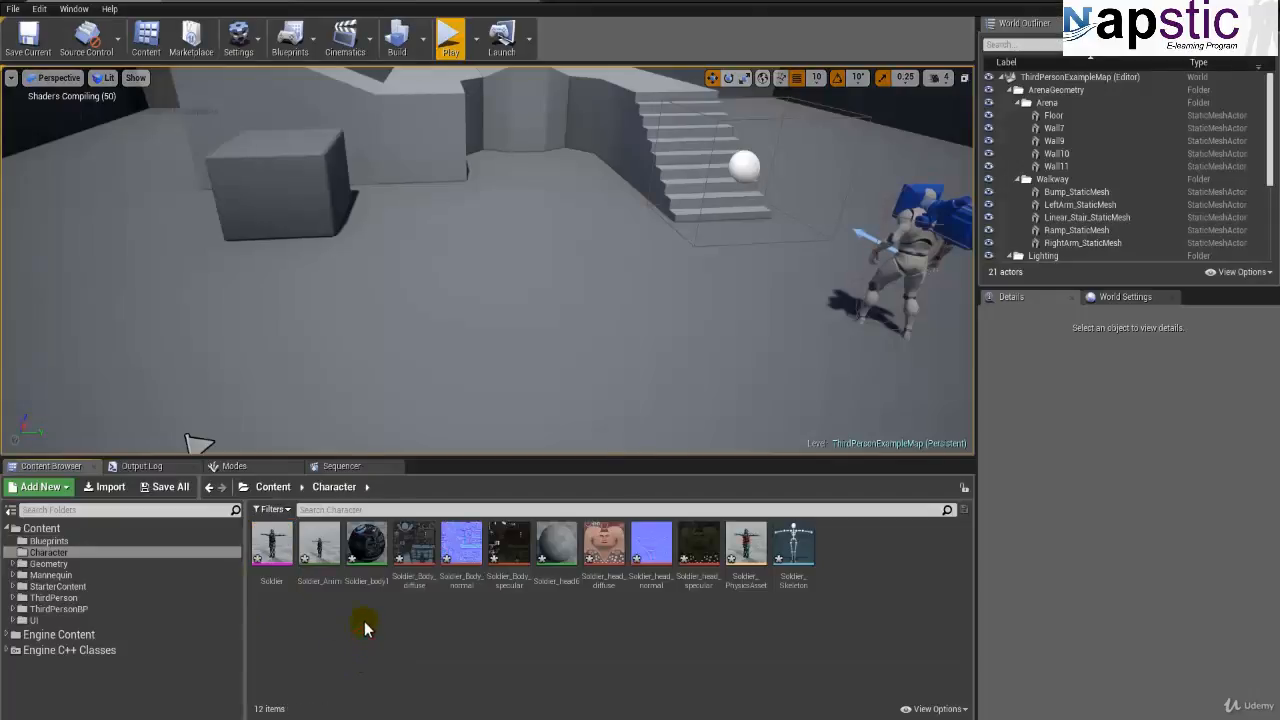
{"action": "left_click", "coordinate": [294, 628]}
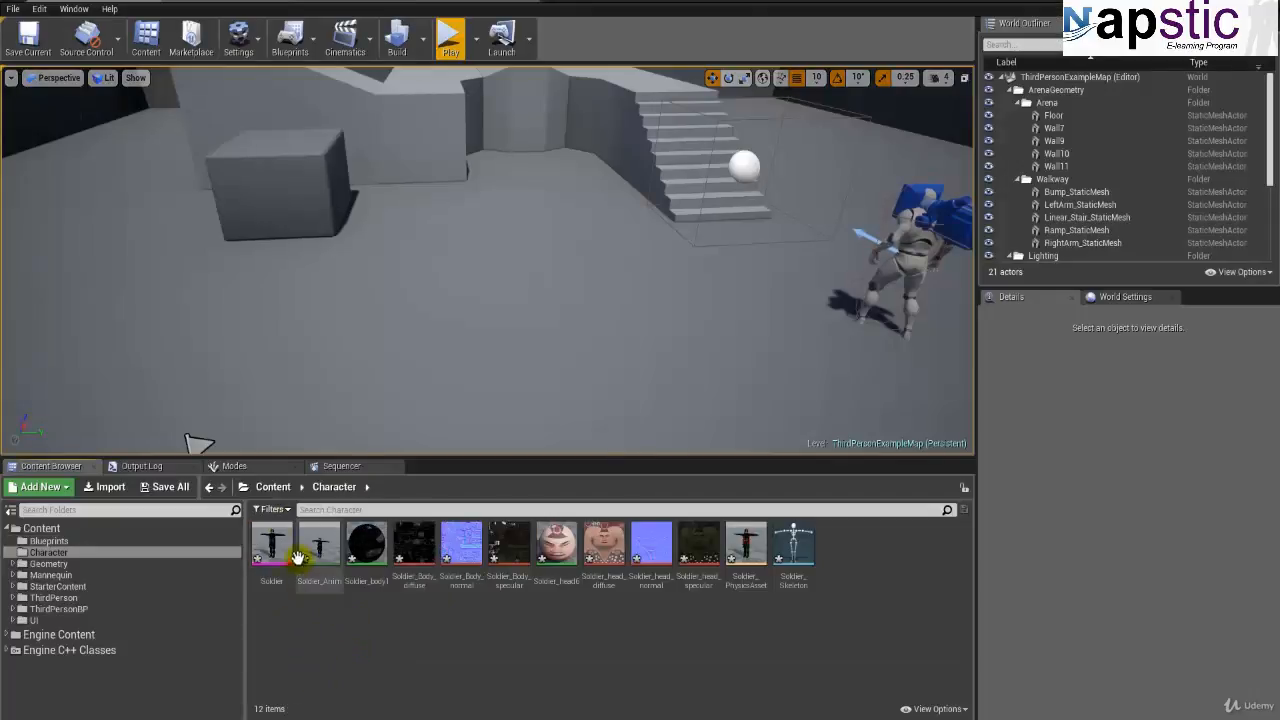
{"action": "left_click", "coordinate": [168, 487]}
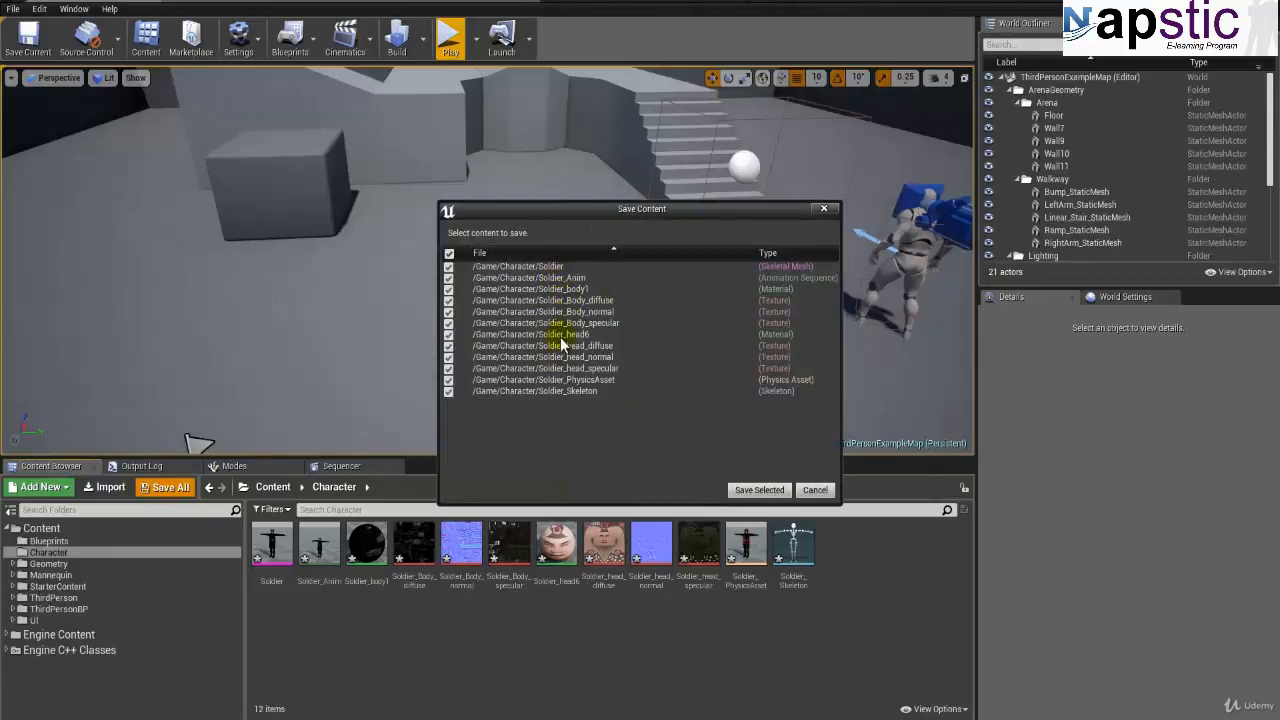
{"action": "left_click", "coordinate": [756, 487]}
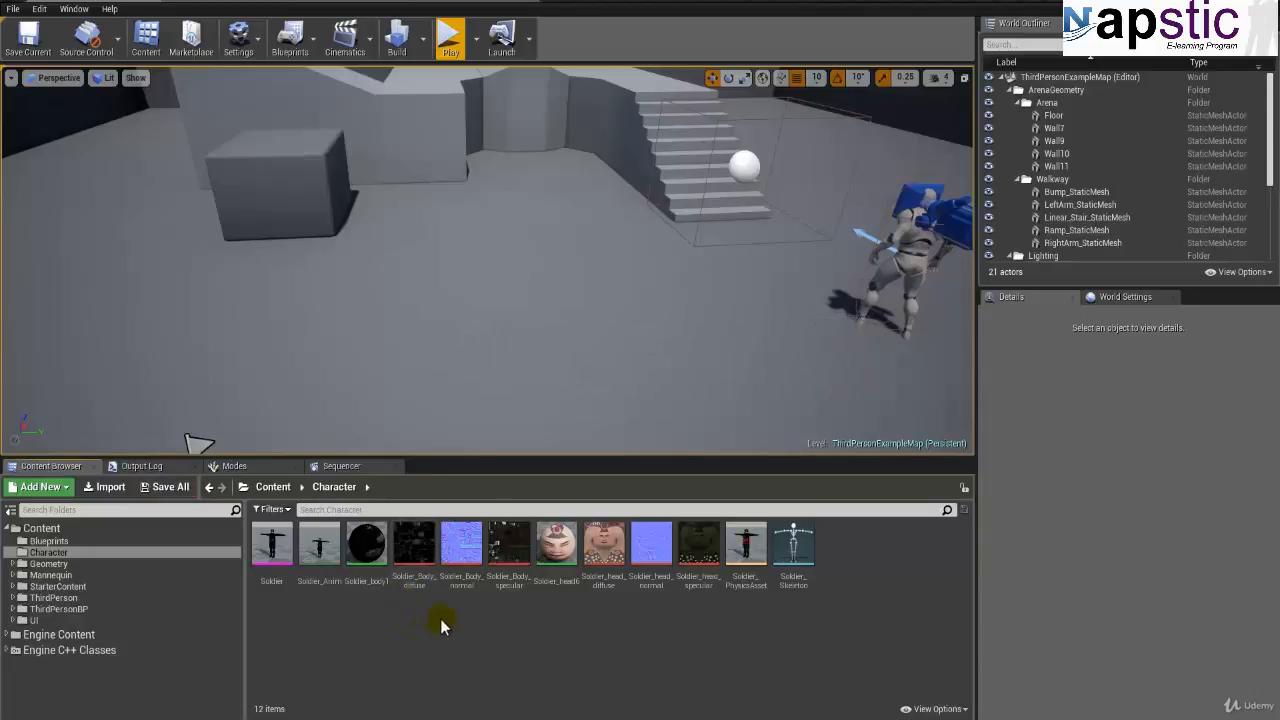
Step: Open the Soldier skeletal mesh and inspect the textured character up close in the preview
{"action": "mouse_move", "coordinate": [275, 570]}
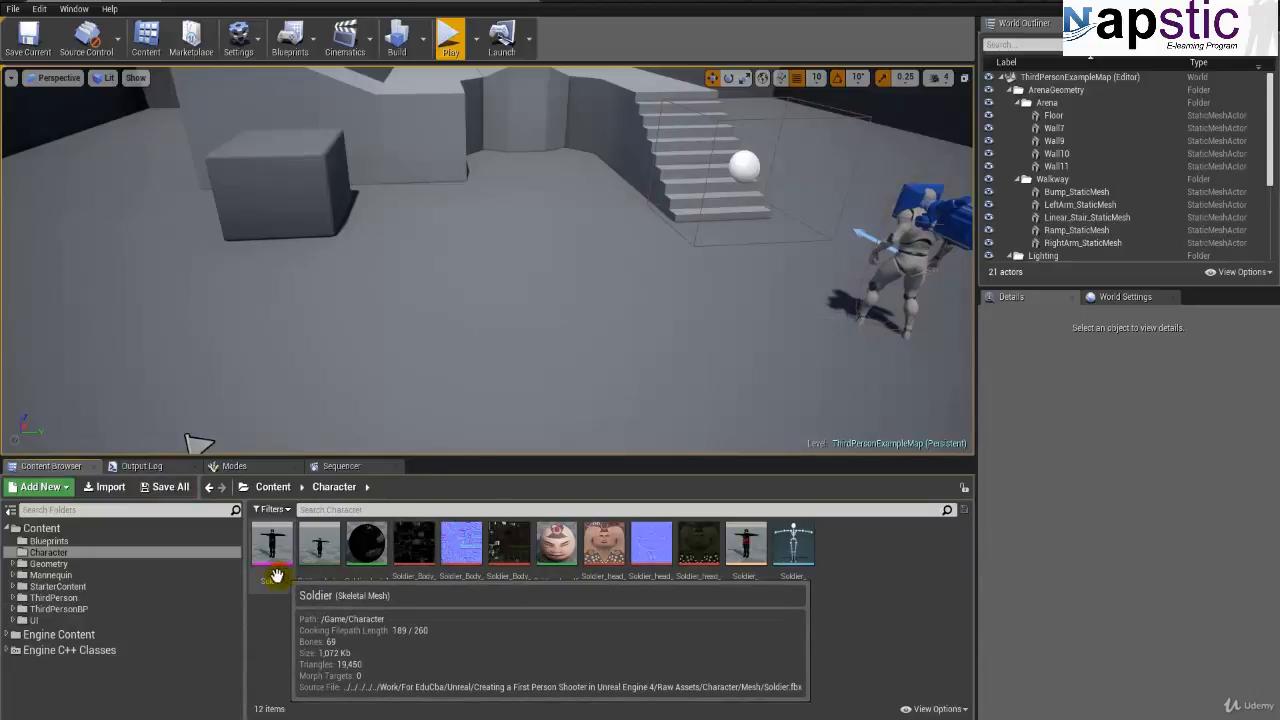
{"action": "double_click", "coordinate": [275, 575]}
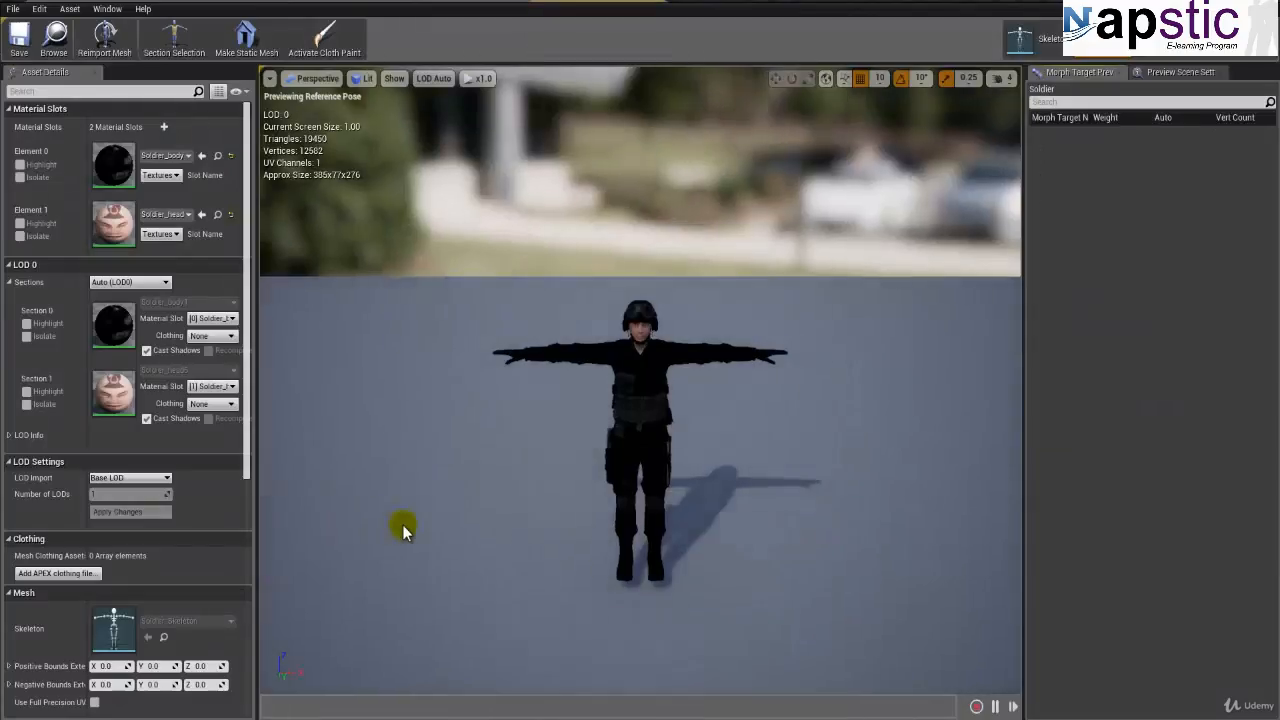
{"action": "scroll", "coordinate": [509, 440], "scroll_direction": "up", "scroll_amount": 2}
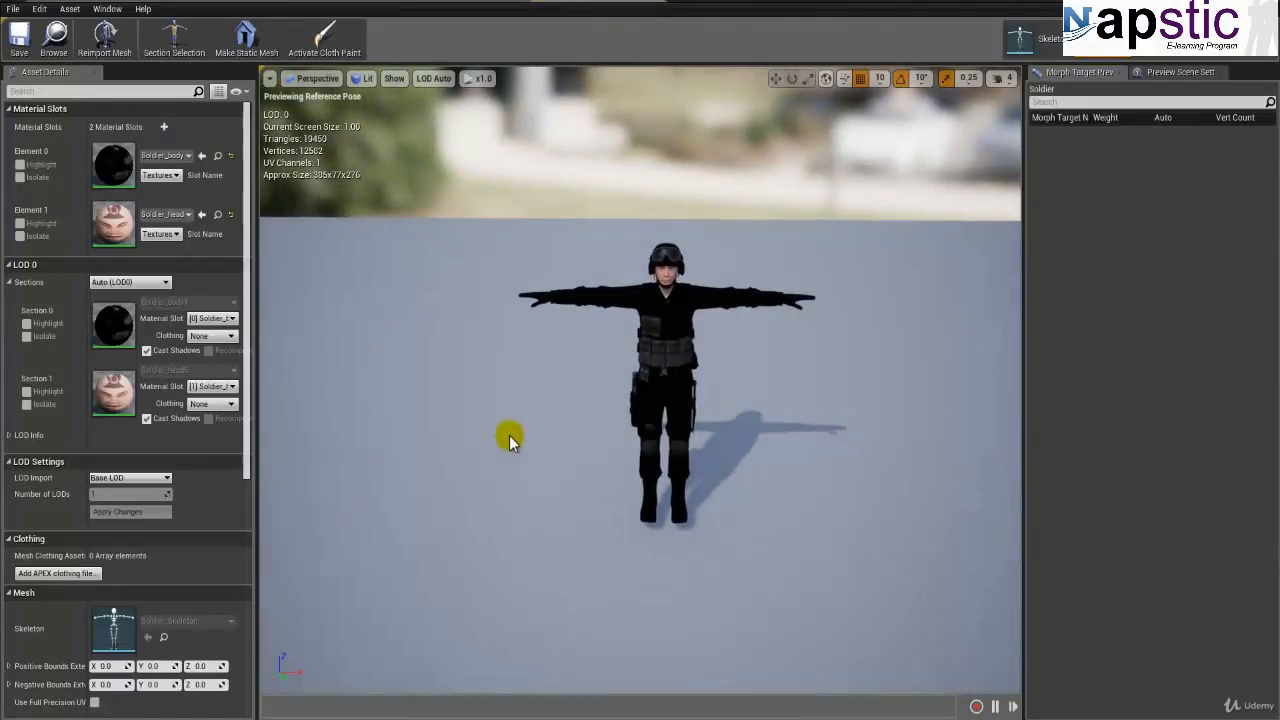
{"action": "scroll", "coordinate": [509, 440], "scroll_direction": "up", "scroll_amount": 3}
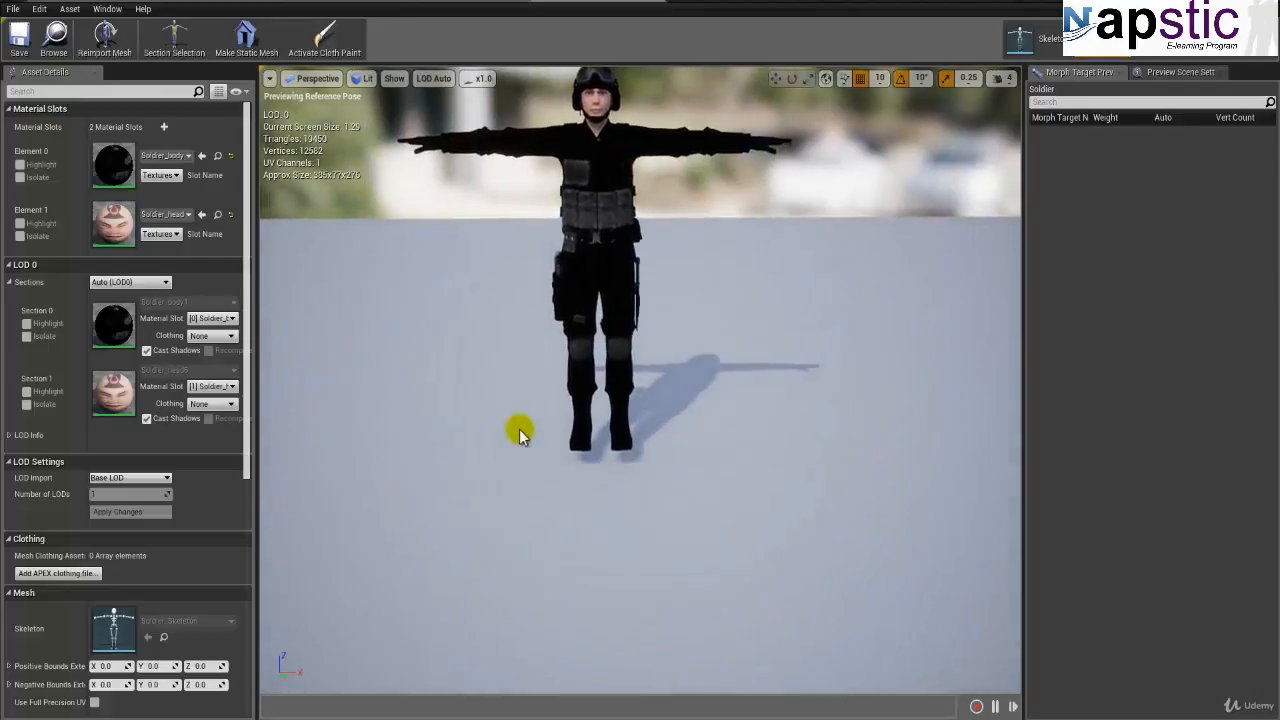
Step: Inspect the imported Soldier mesh in the preview from the front and from an angle
{"action": "scroll", "coordinate": [519, 432], "scroll_direction": "up", "scroll_amount": 3}
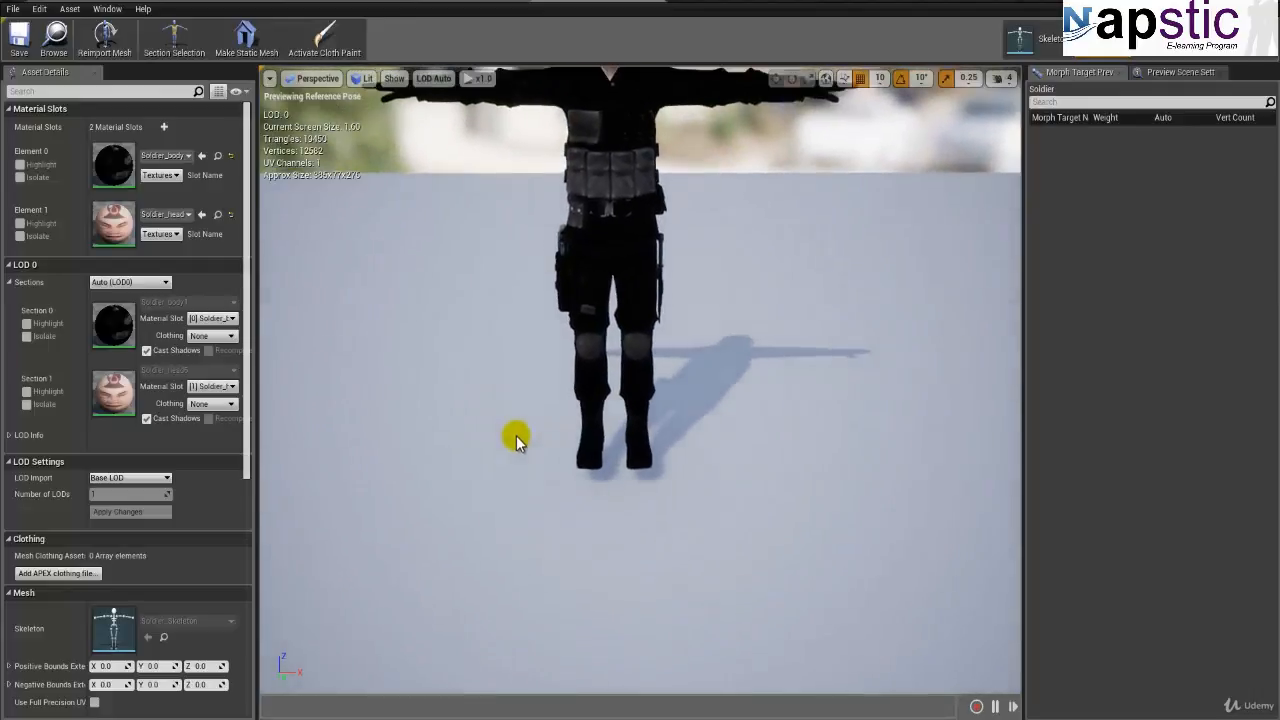
{"action": "right_click_drag", "start_coordinate": [516, 440], "coordinate": [449, 503]}
{"action": "key", "text": "f"}
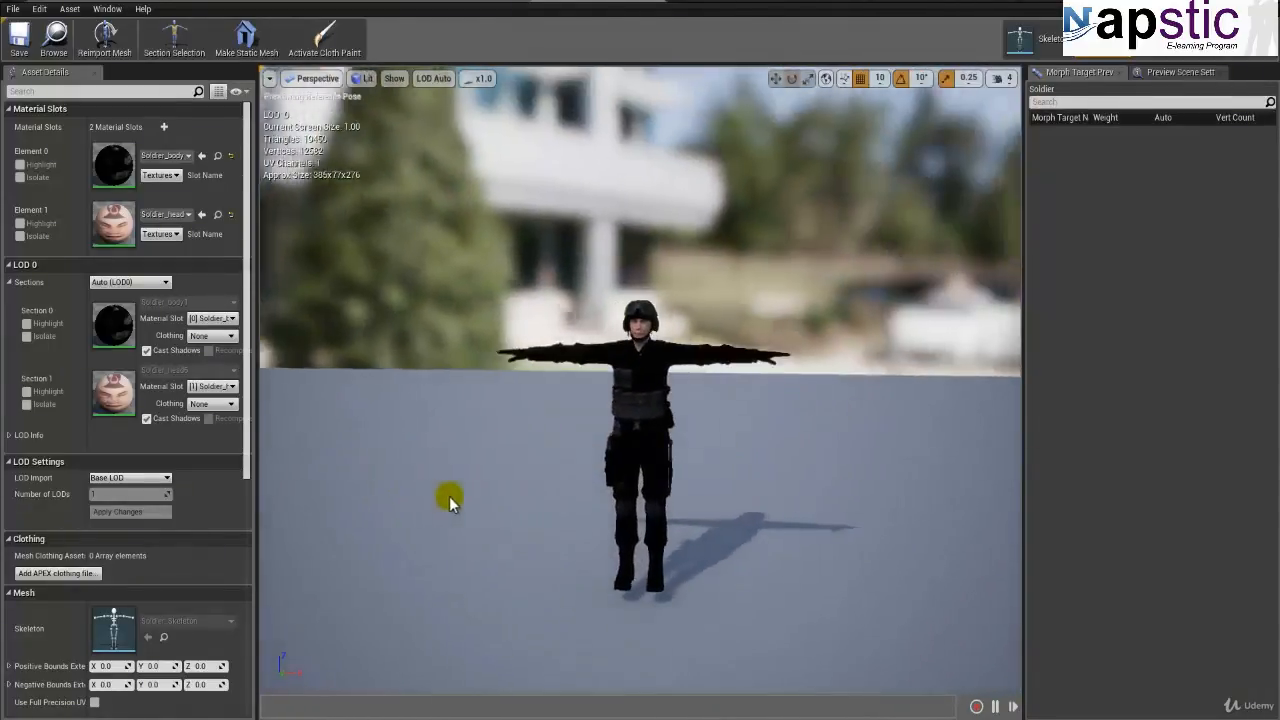
{"action": "scroll", "coordinate": [558, 452], "scroll_direction": "up", "scroll_amount": 2}
{"action": "right_click_drag", "start_coordinate": [568, 452], "coordinate": [486, 457]}
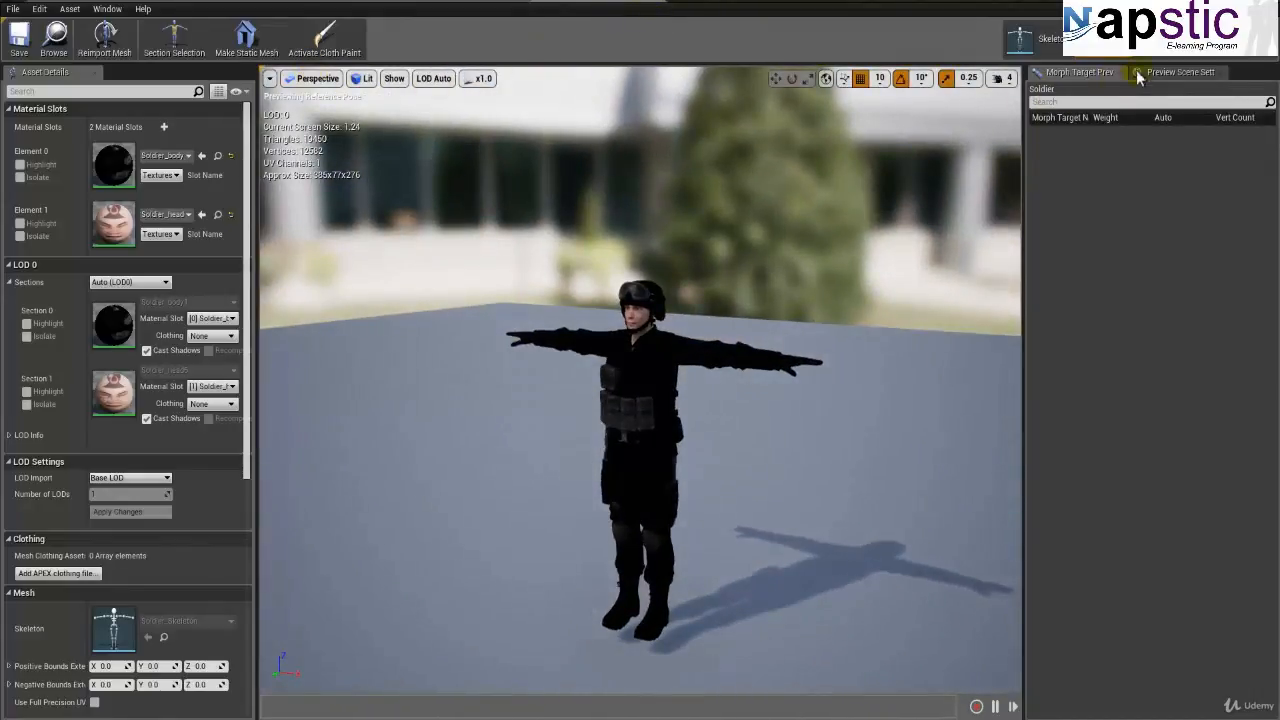
Step: Examine the Soldier skeleton's bone hierarchy and the imported Soldier_Anim animation sequence
{"action": "left_click", "coordinate": [1020, 40]}
{"action": "left_click", "coordinate": [636, 282]}
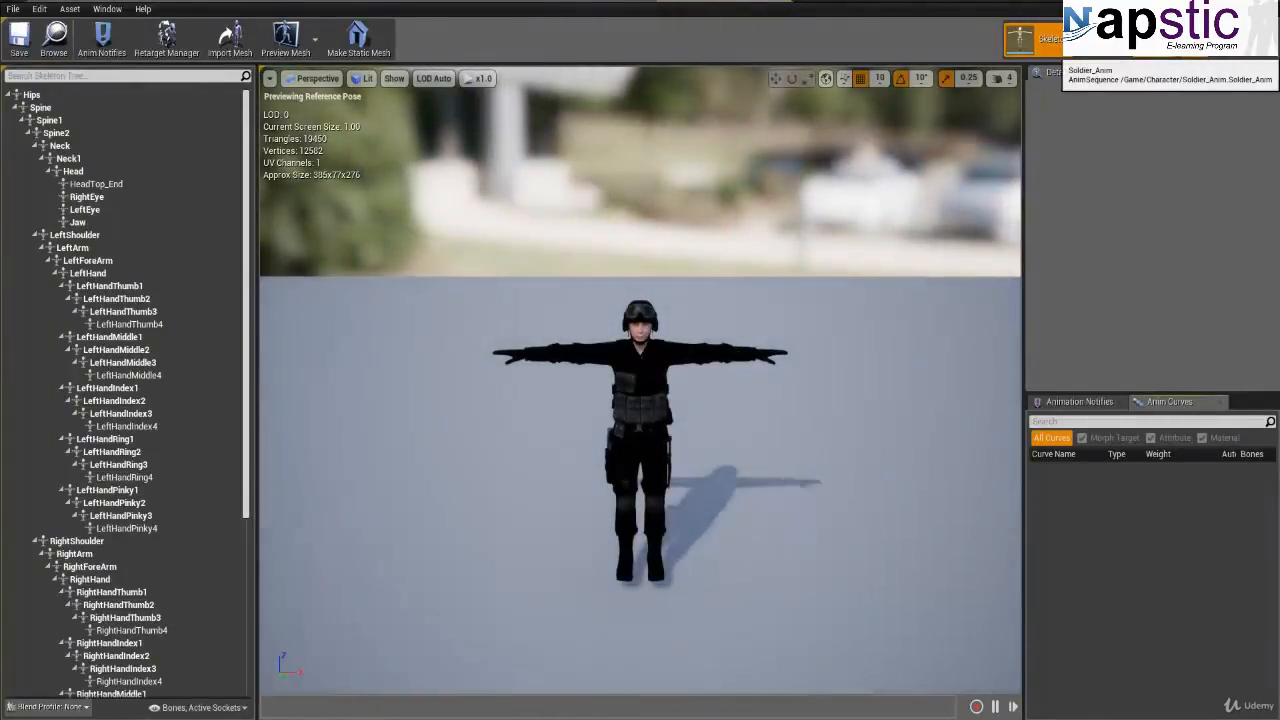
{"action": "left_click", "coordinate": [1060, 40]}
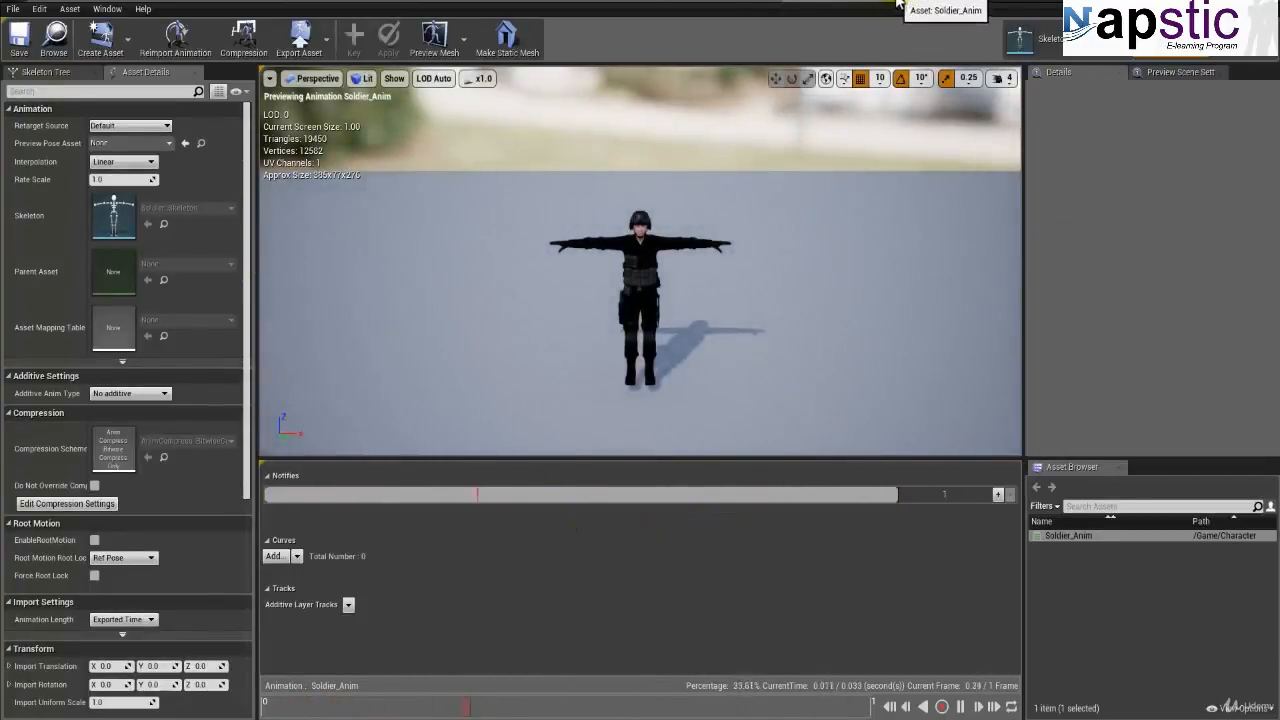
Step: Close the open Soldier asset editors and return to the level editor's Character folder with no asset selected
{"action": "left_click", "coordinate": [672, 4]}
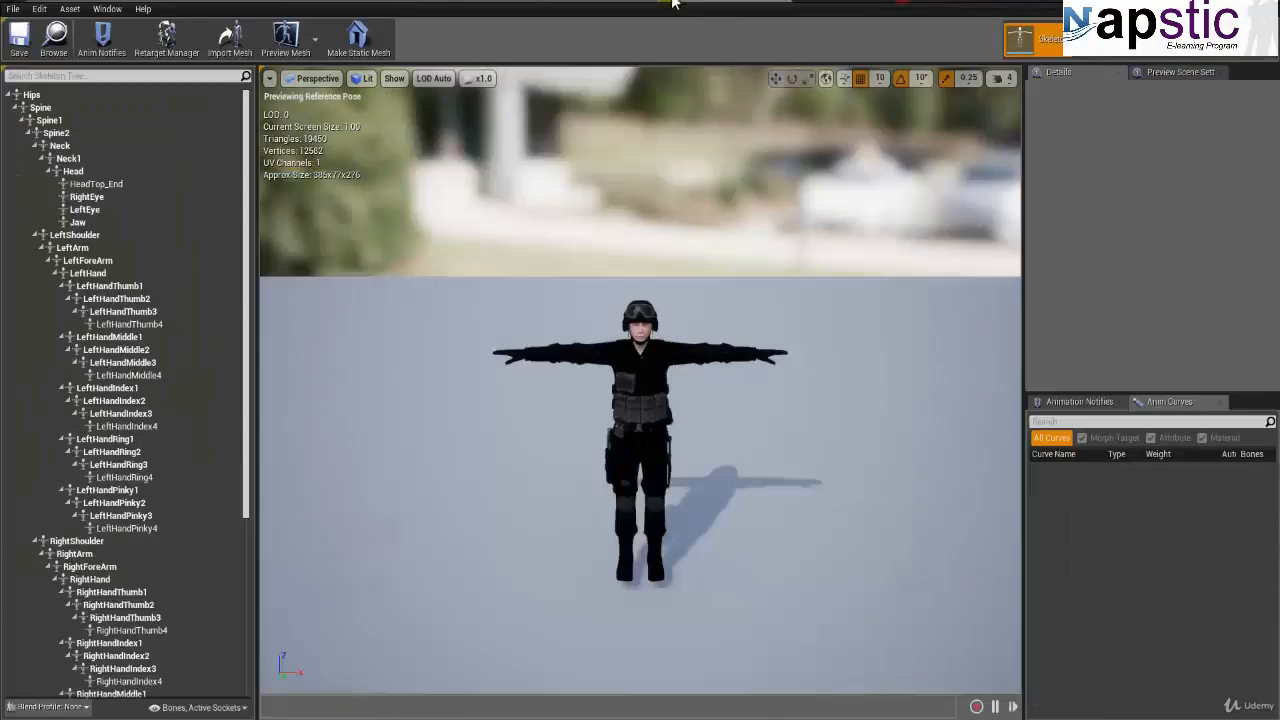
{"action": "left_click", "coordinate": [778, 4]}
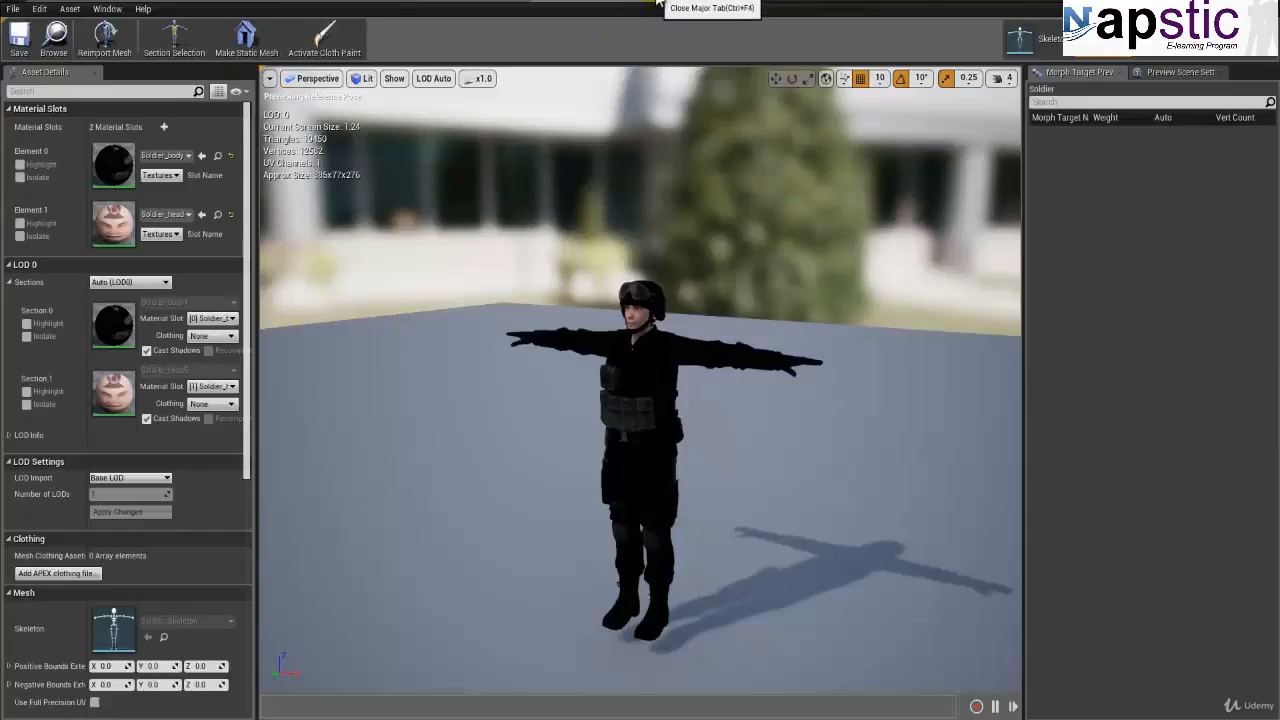
{"action": "left_click", "coordinate": [656, 4]}
{"action": "key", "text": "ctrl+F4"}
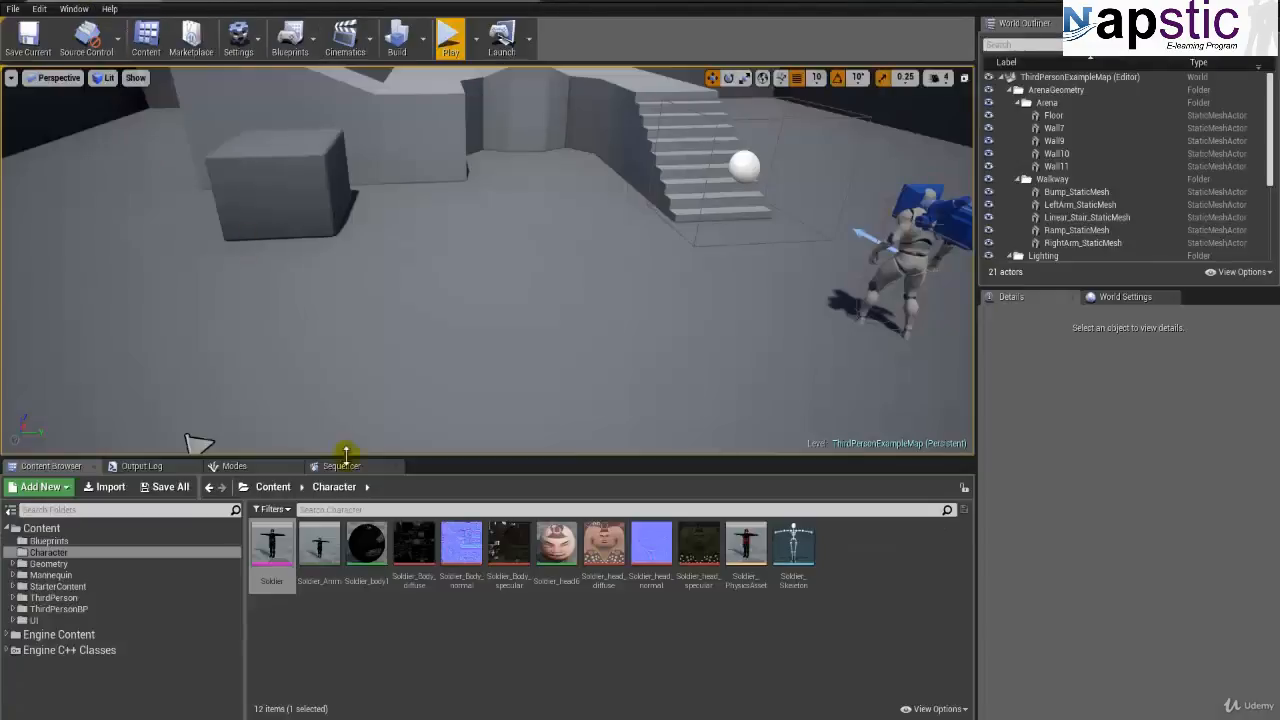
{"action": "left_click", "coordinate": [397, 647]}
{"action": "left_click", "coordinate": [192, 360]}
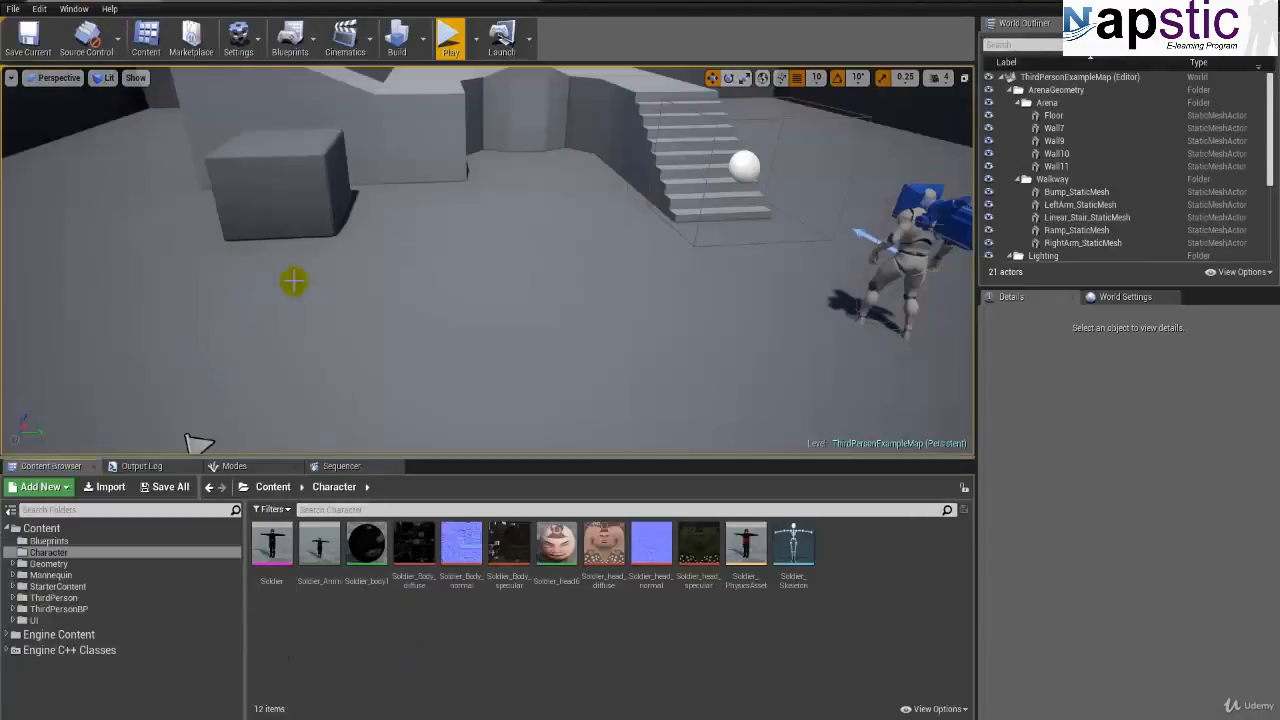
{"action": "mouse_move", "coordinate": [352, 575]}
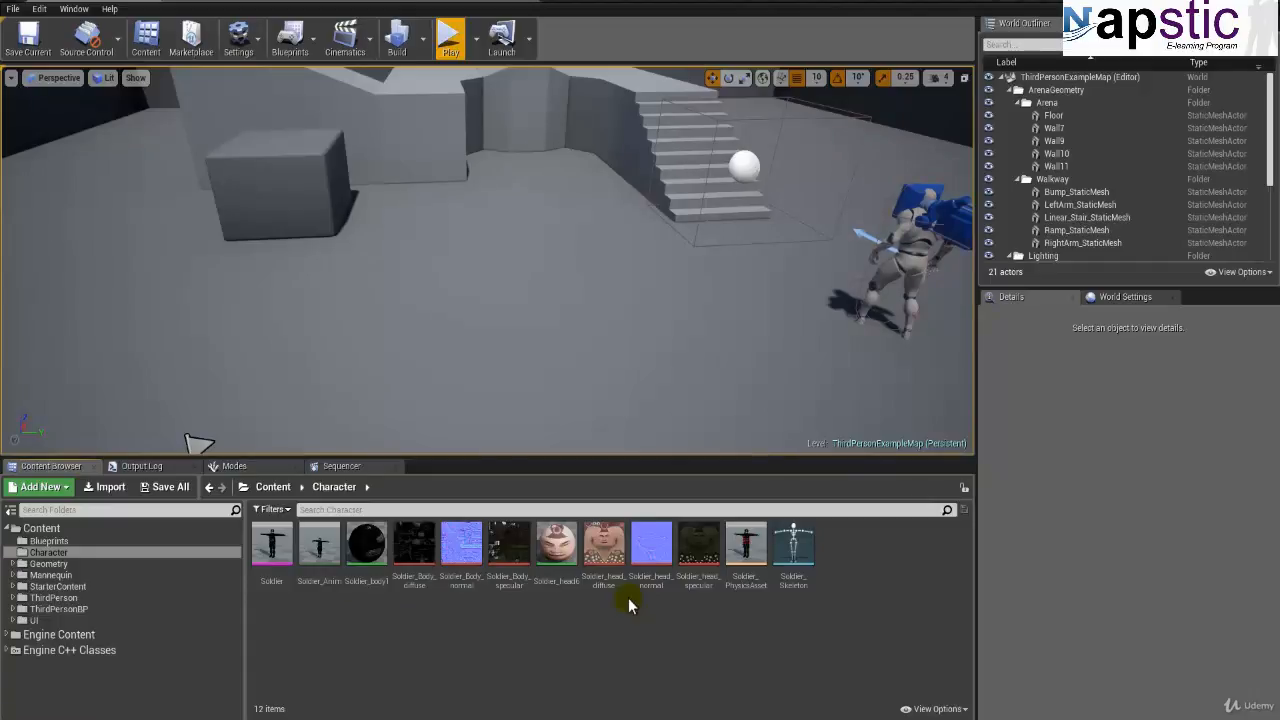
Step: Create a new folder named Animations inside the Character folder and open it
{"action": "right_click", "coordinate": [855, 569]}
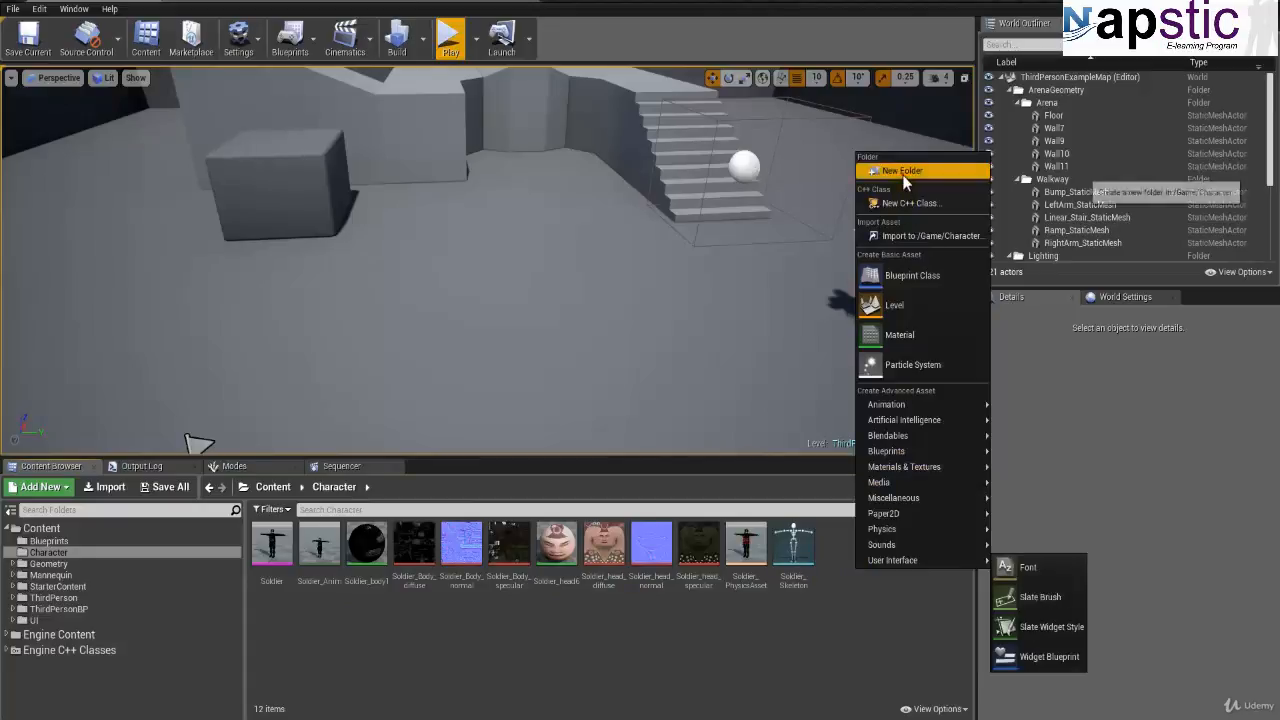
{"action": "left_click", "coordinate": [900, 173]}
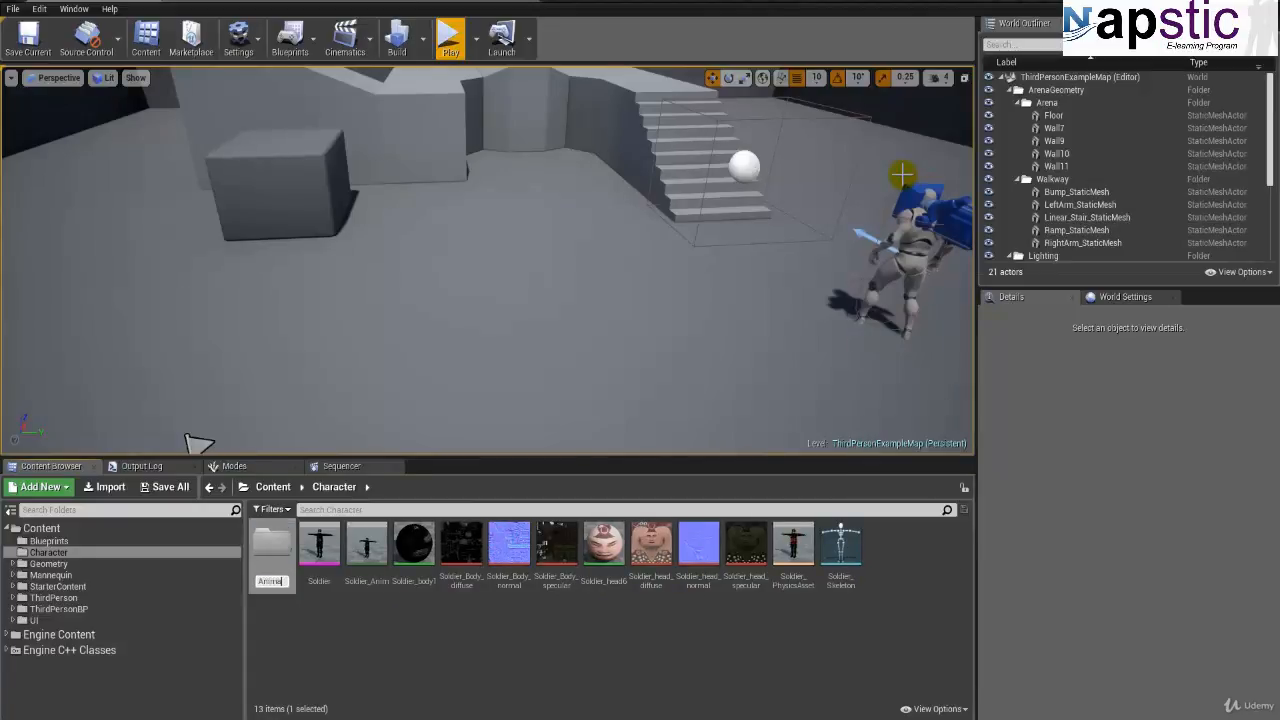
{"action": "key", "text": "Return"}
{"action": "key", "text": "Return"}
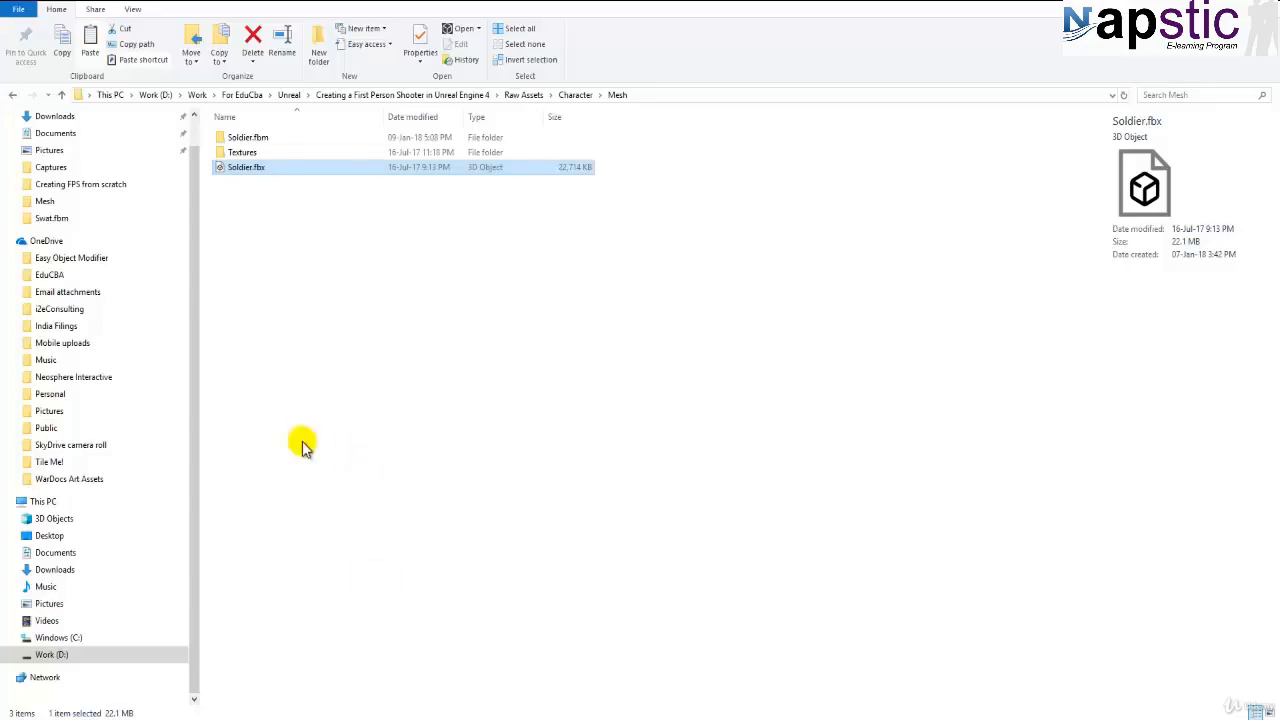
Step: Switch to File Explorer and open the Animation folder in the Character raw assets
{"action": "left_click", "coordinate": [575, 94]}
{"action": "double_click", "coordinate": [253, 140]}
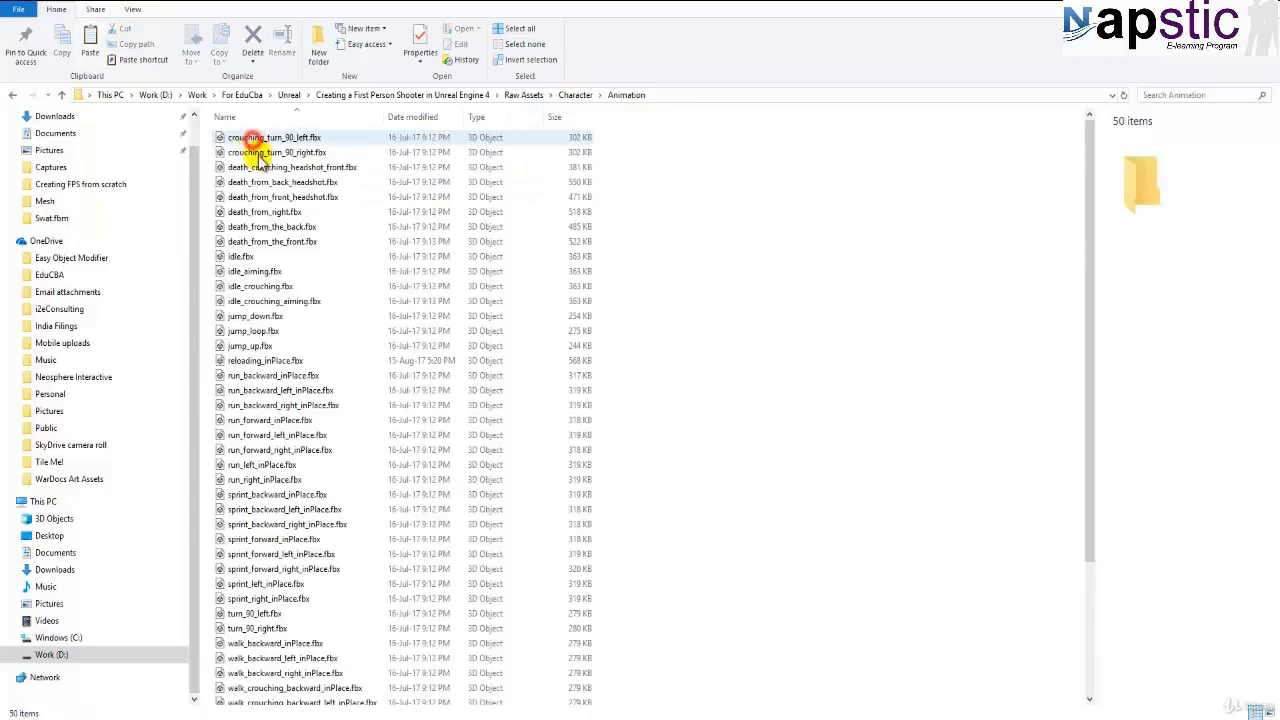
Step: Try to open crouching_turn_90_left.fbx in the 3D model viewer
{"action": "left_click", "coordinate": [270, 150]}
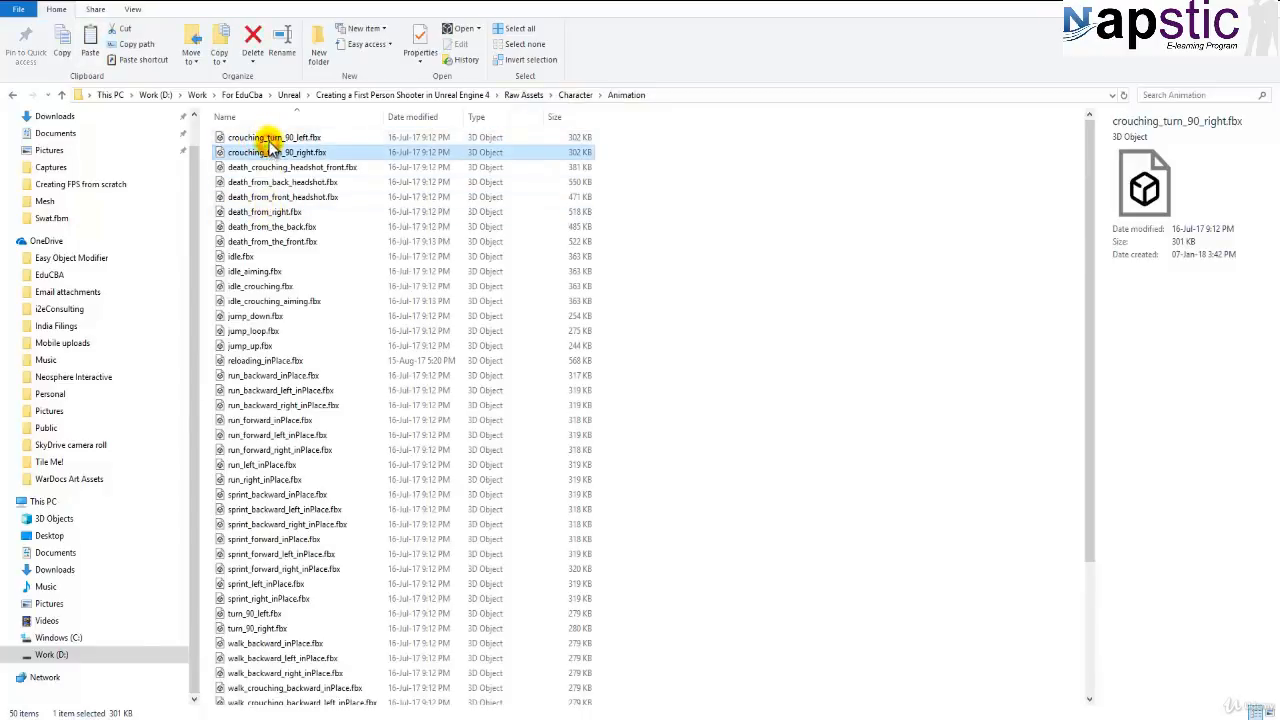
{"action": "double_click", "coordinate": [268, 137]}
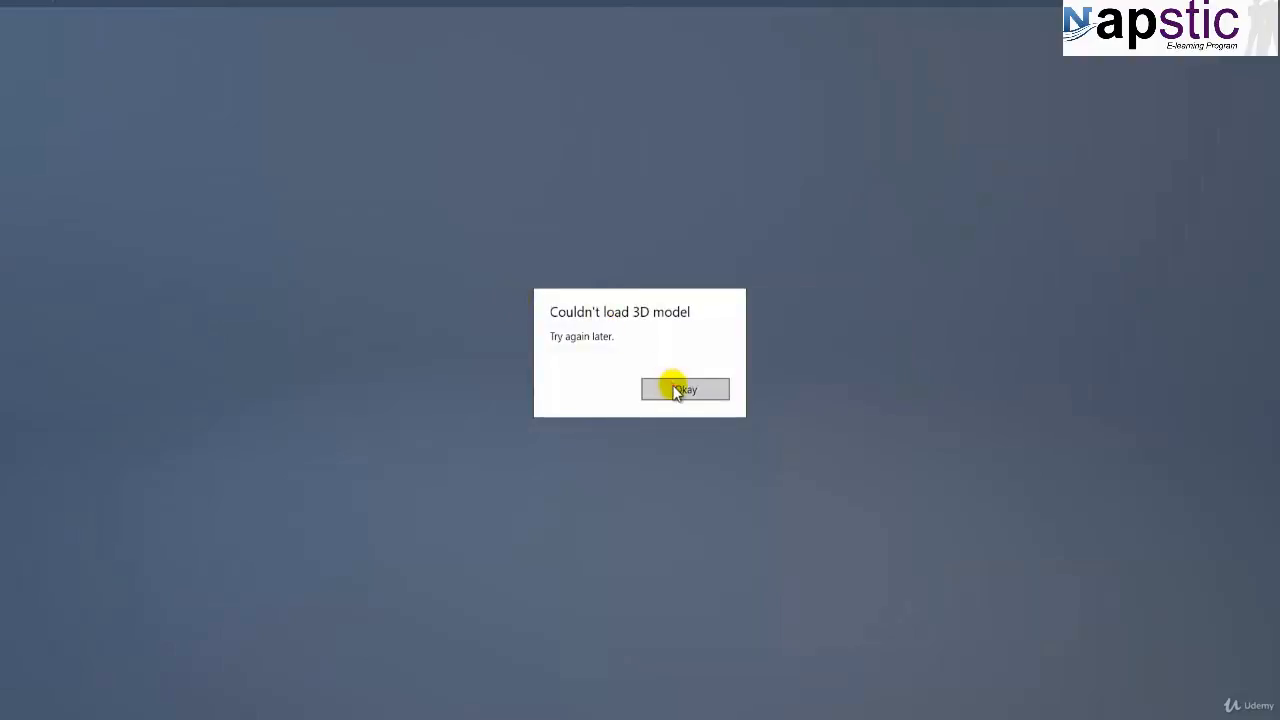
{"action": "left_click", "coordinate": [679, 389]}
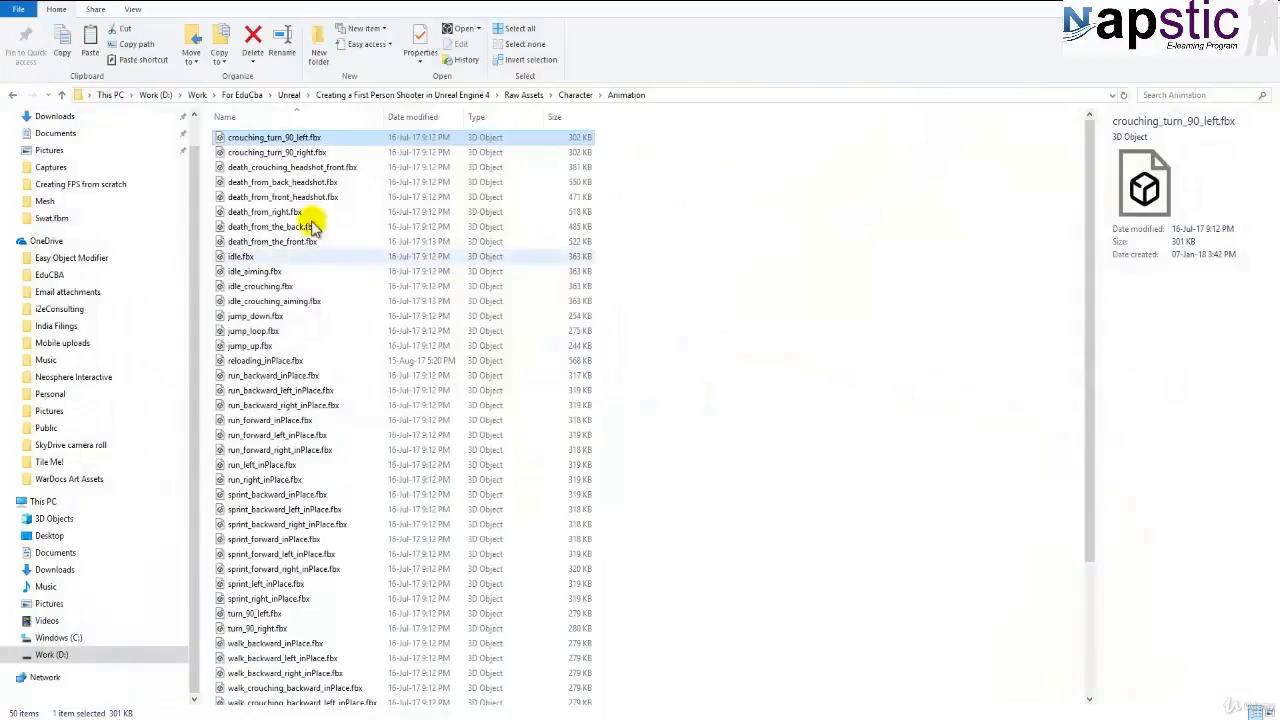
Step: Select all FBX files in the Animation folder and bring them into the project's Character/Animations folder for import
{"action": "scroll", "coordinate": [286, 250], "scroll_direction": "down", "scroll_amount": 5}
{"action": "left_click", "coordinate": [292, 446]}
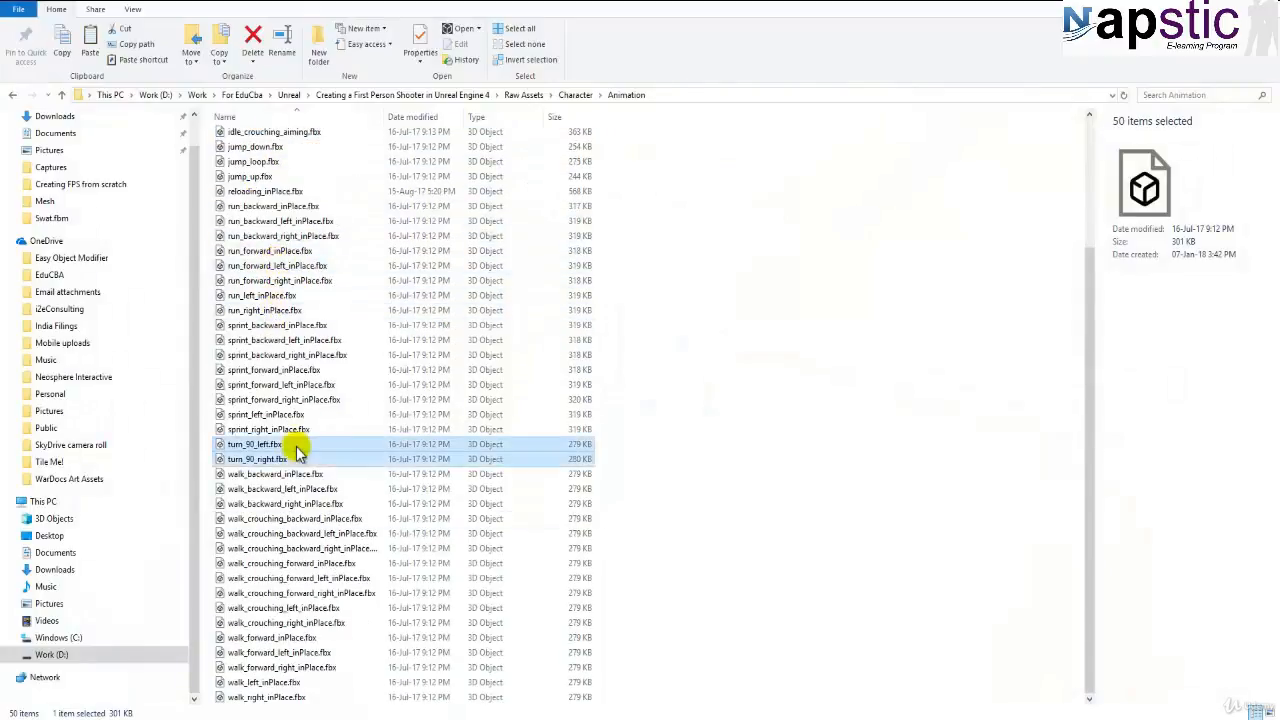
{"action": "key", "text": "ctrl+a"}
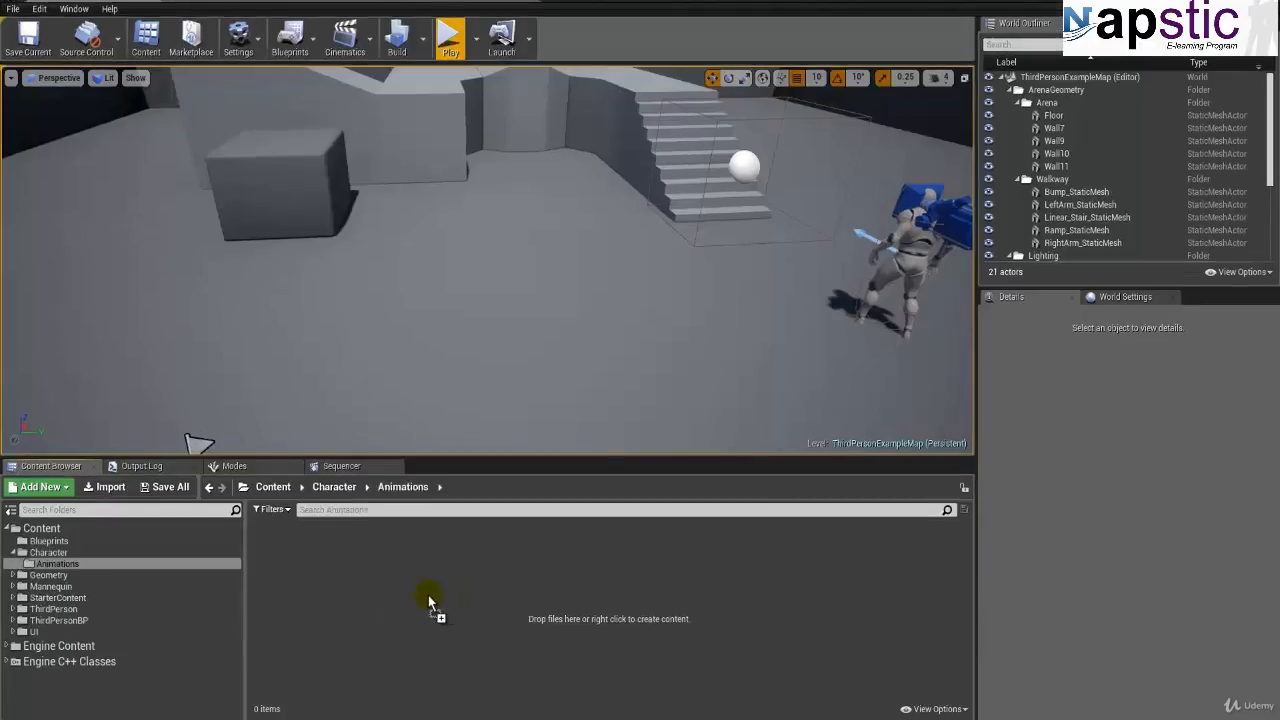
{"action": "left_click_drag", "start_coordinate": [428, 595], "coordinate": [428, 595]}
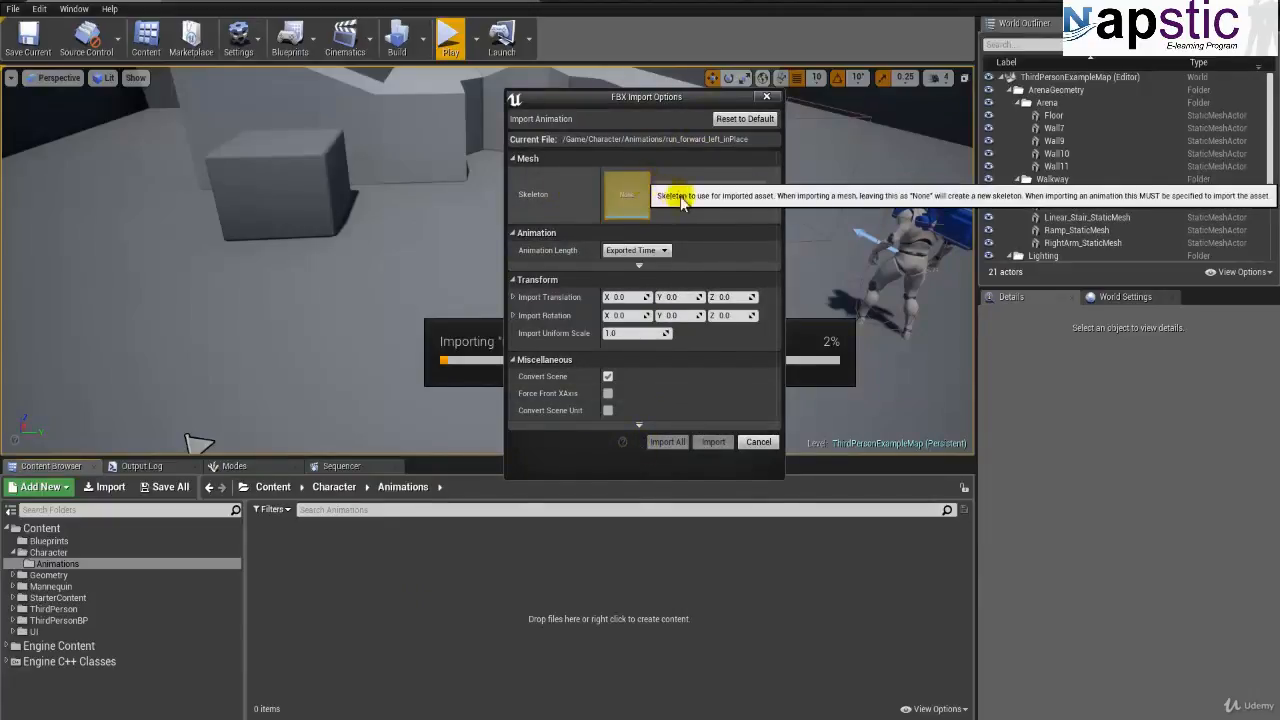
Step: Import all the animations with Skeleton set to Soldier_Skeleton and Animation Length left at Exported Time
{"action": "left_click", "coordinate": [722, 190]}
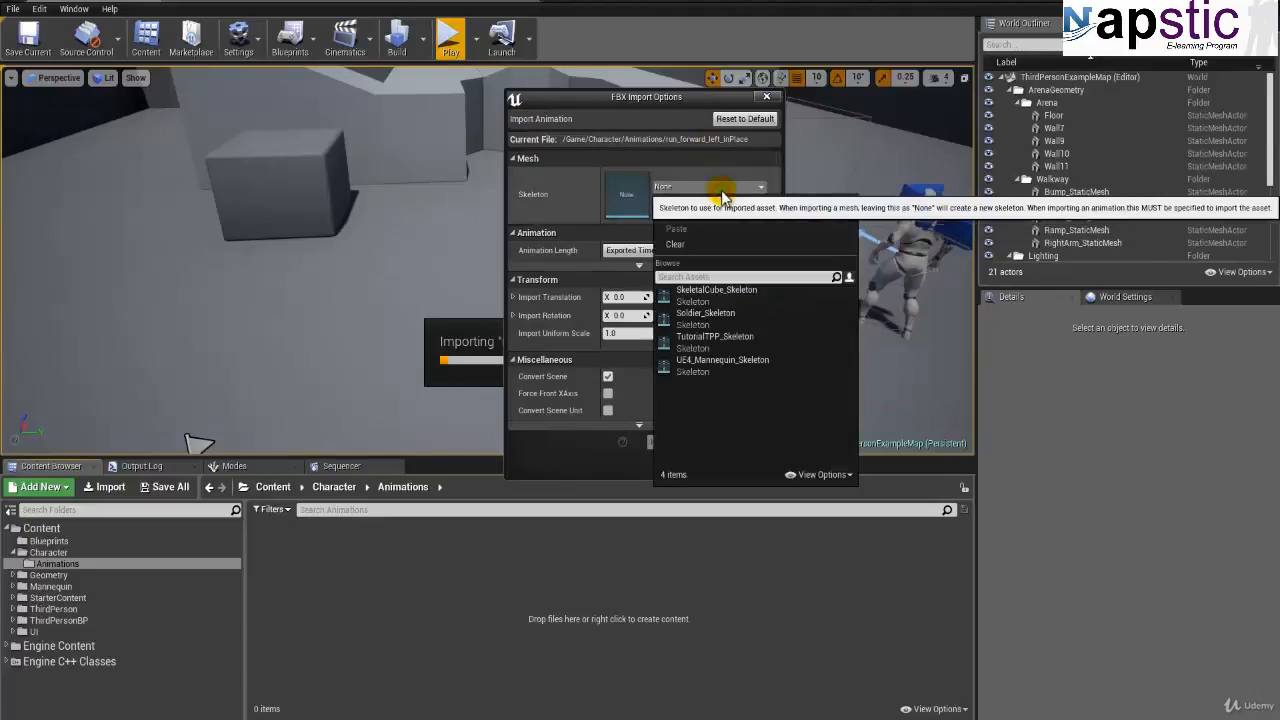
{"action": "left_click", "coordinate": [692, 318]}
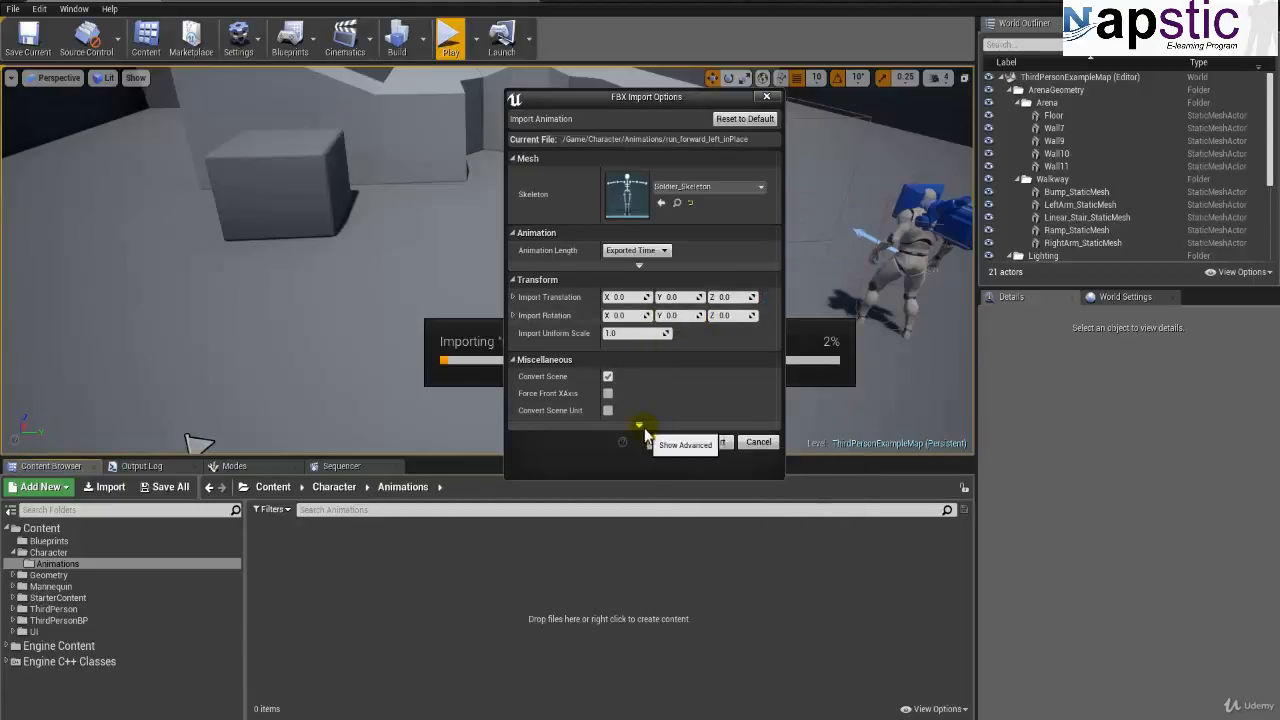
{"action": "left_click", "coordinate": [639, 426]}
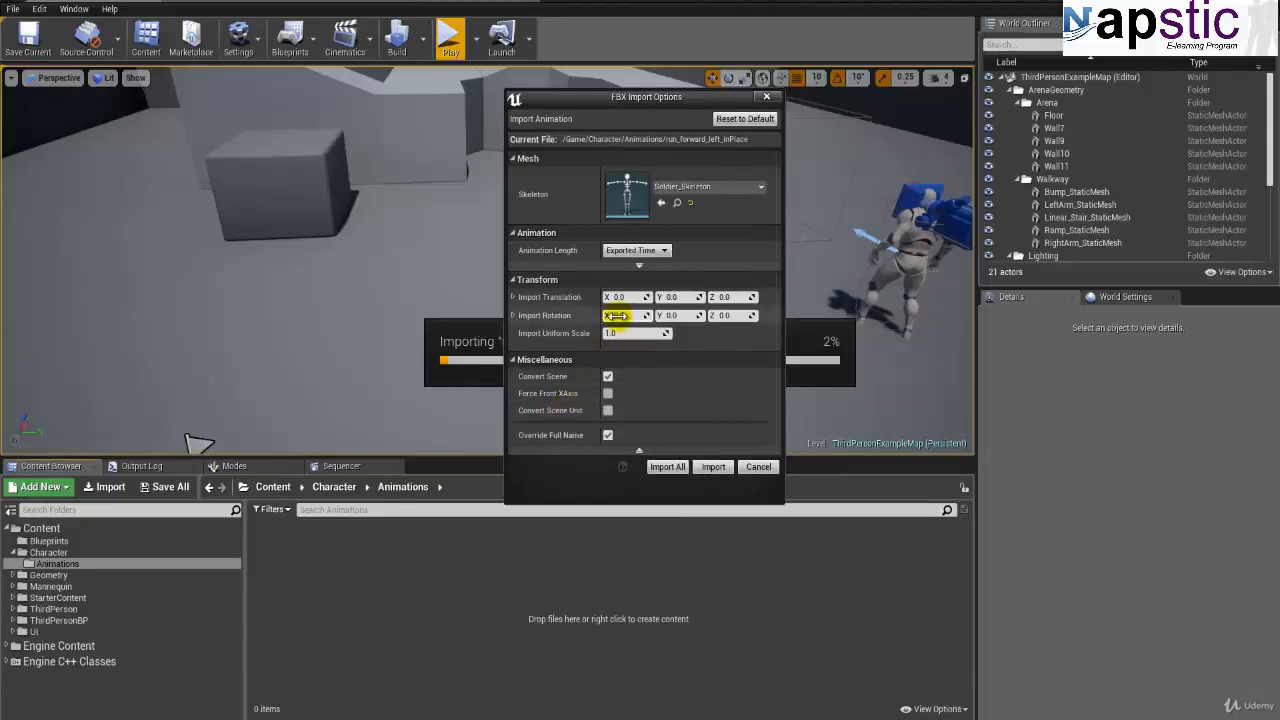
{"action": "left_click", "coordinate": [639, 266]}
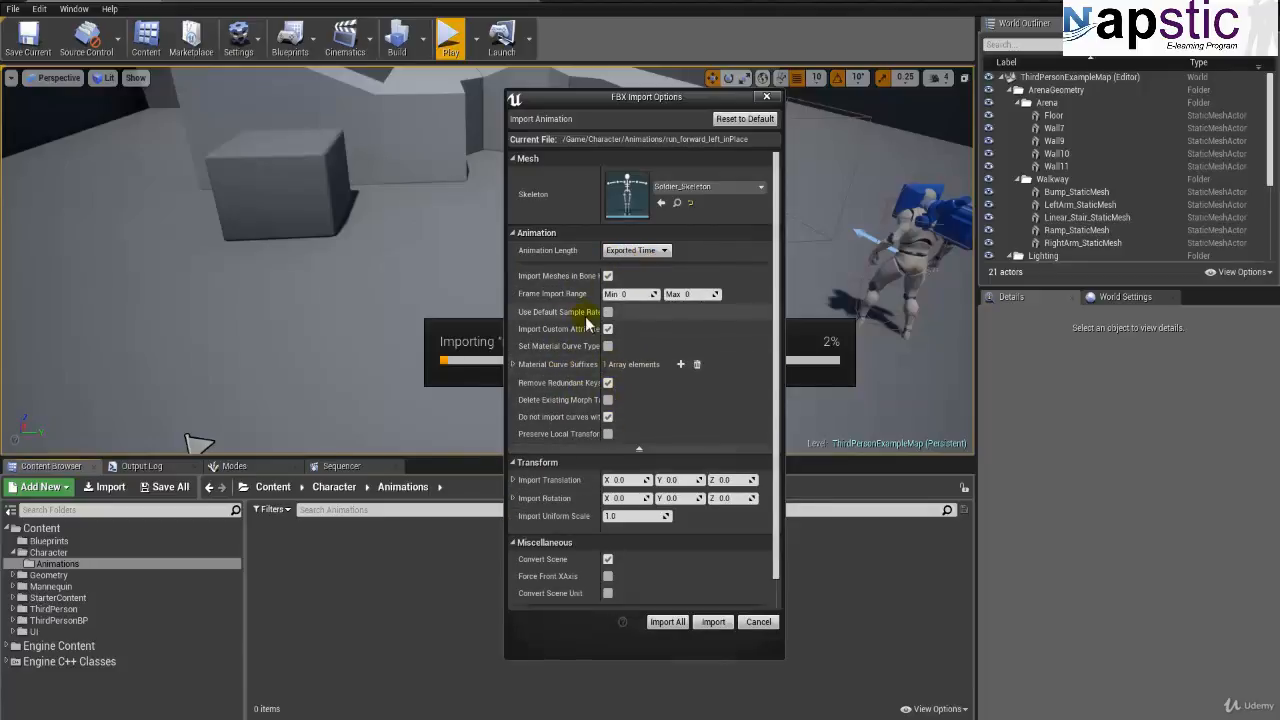
{"action": "left_click", "coordinate": [638, 449]}
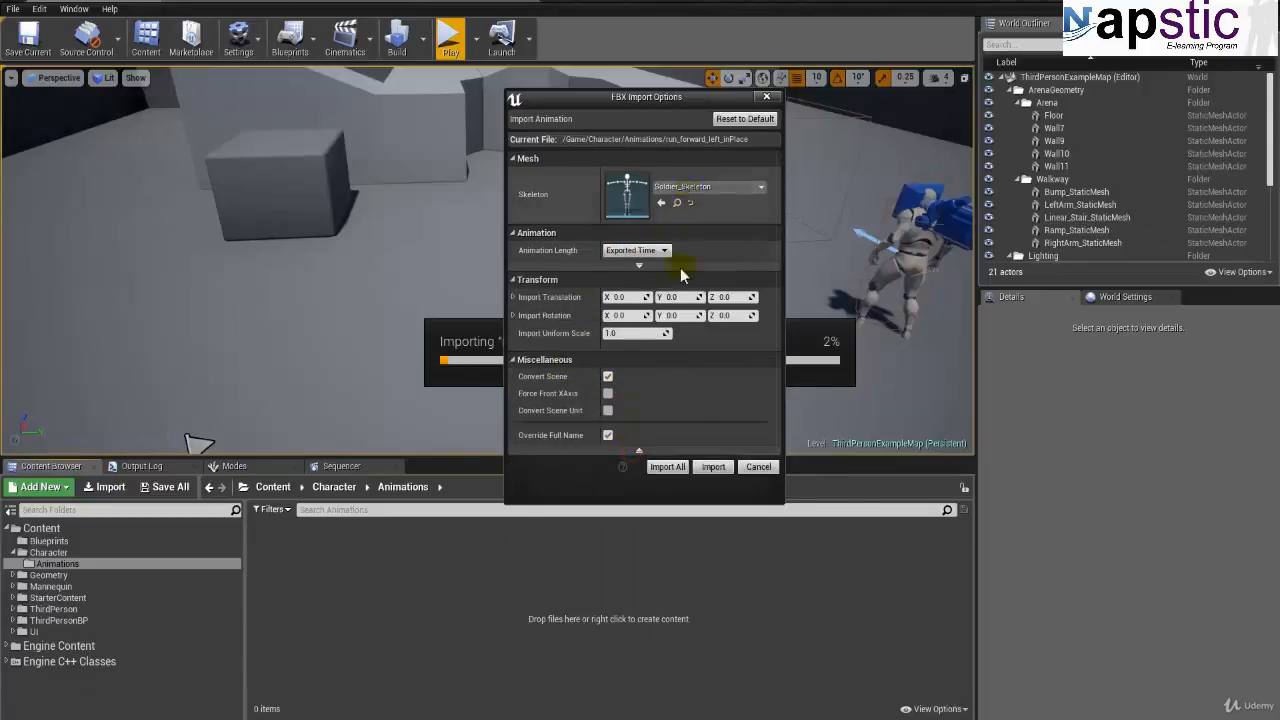
{"action": "left_click", "coordinate": [665, 467]}
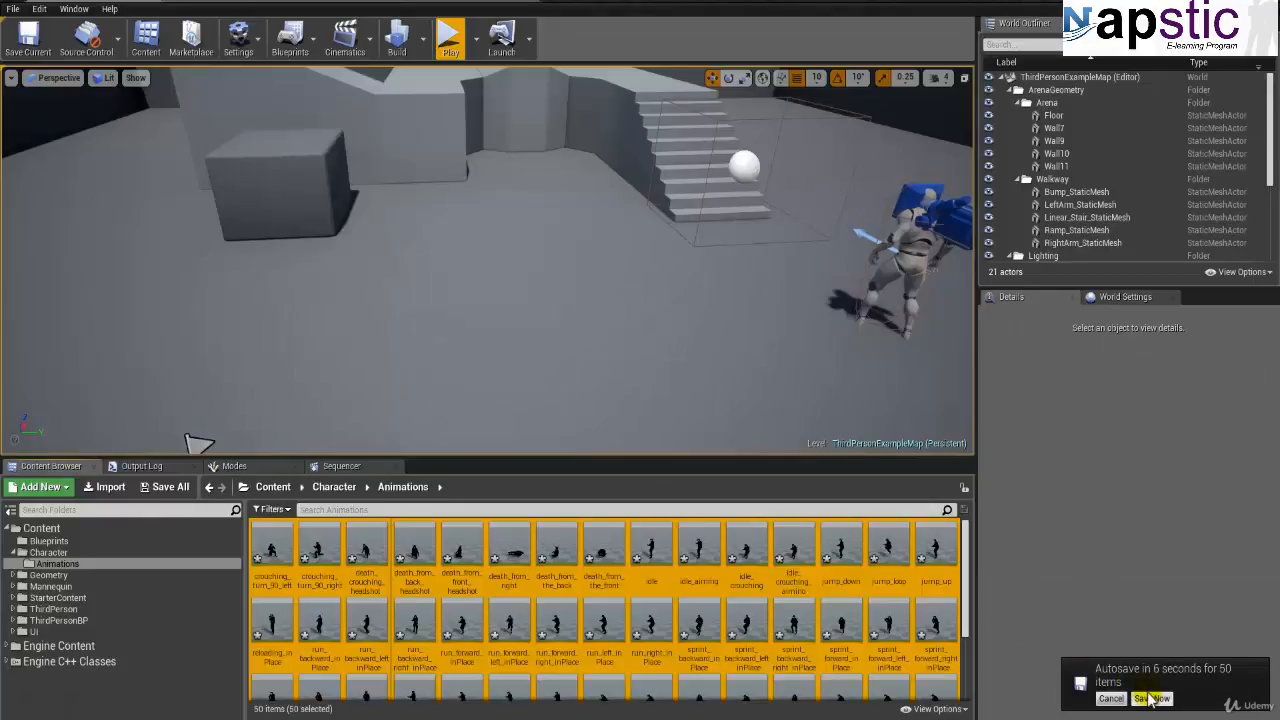
Step: Save all imported animation sequences in the Animations folder
{"action": "left_click", "coordinate": [1150, 698]}
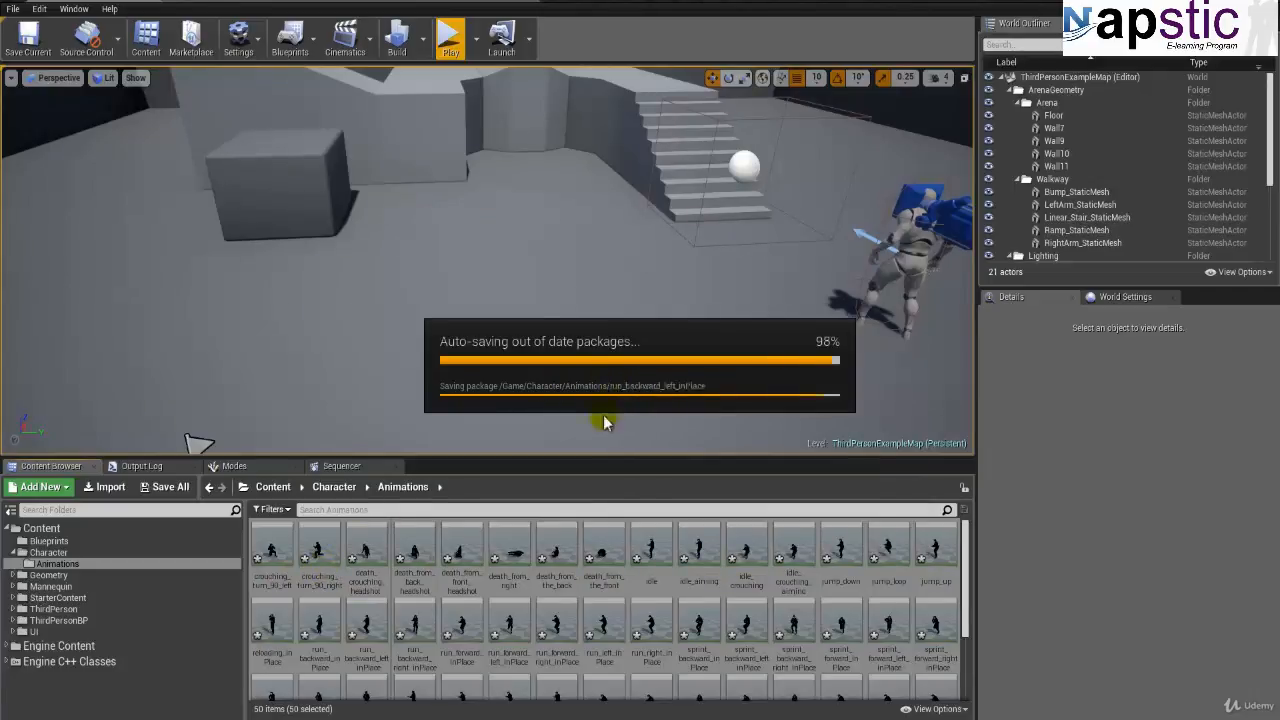
{"action": "left_click", "coordinate": [556, 553]}
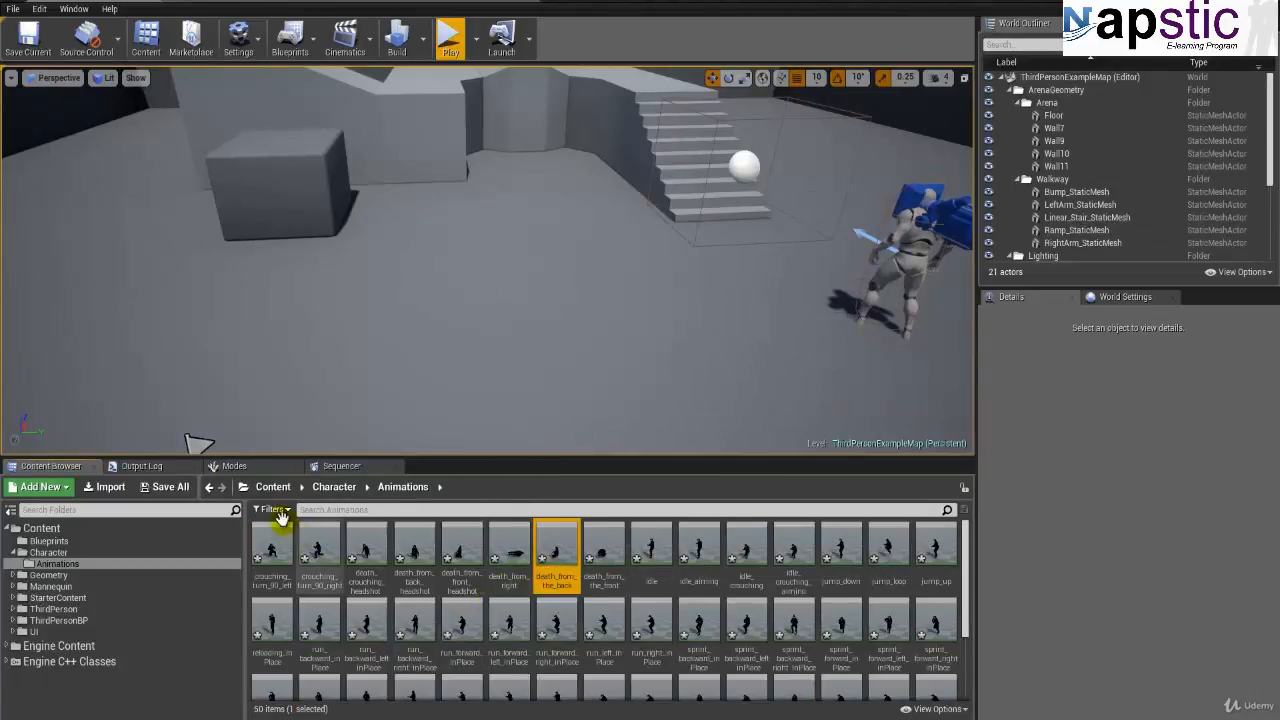
{"action": "left_click", "coordinate": [170, 487]}
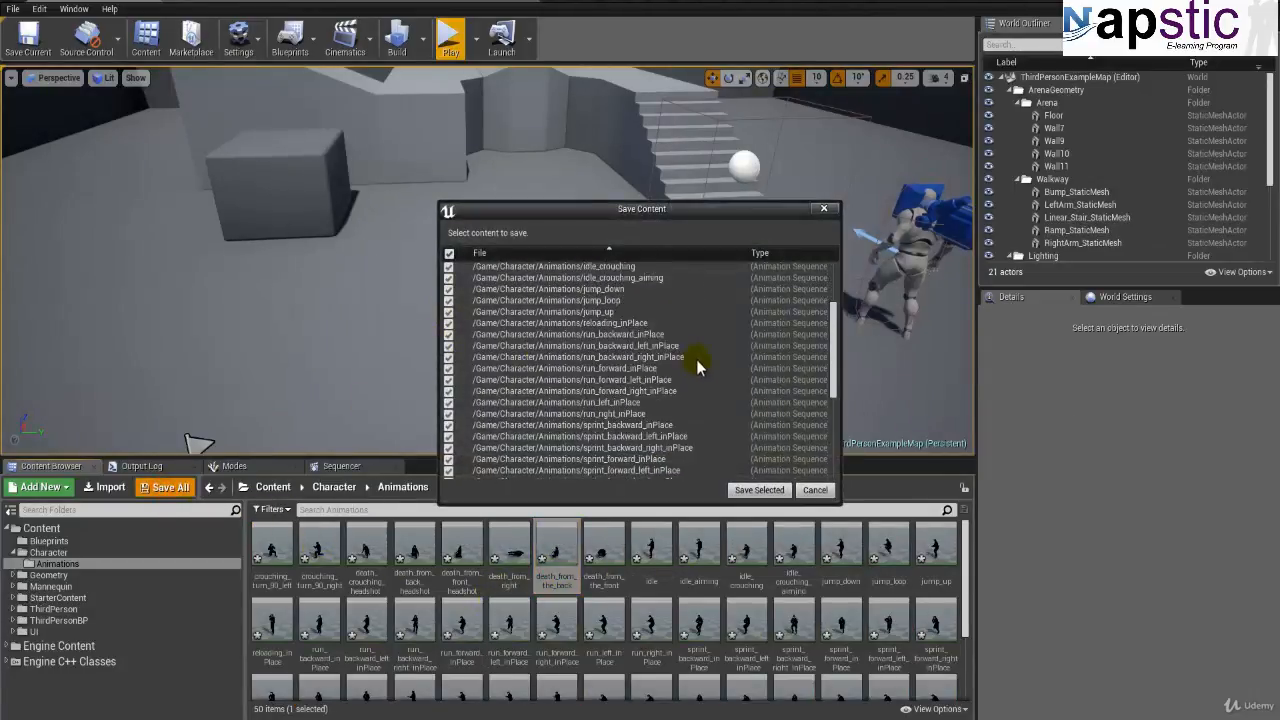
{"action": "scroll", "coordinate": [696, 359], "scroll_direction": "down", "scroll_amount": 7}
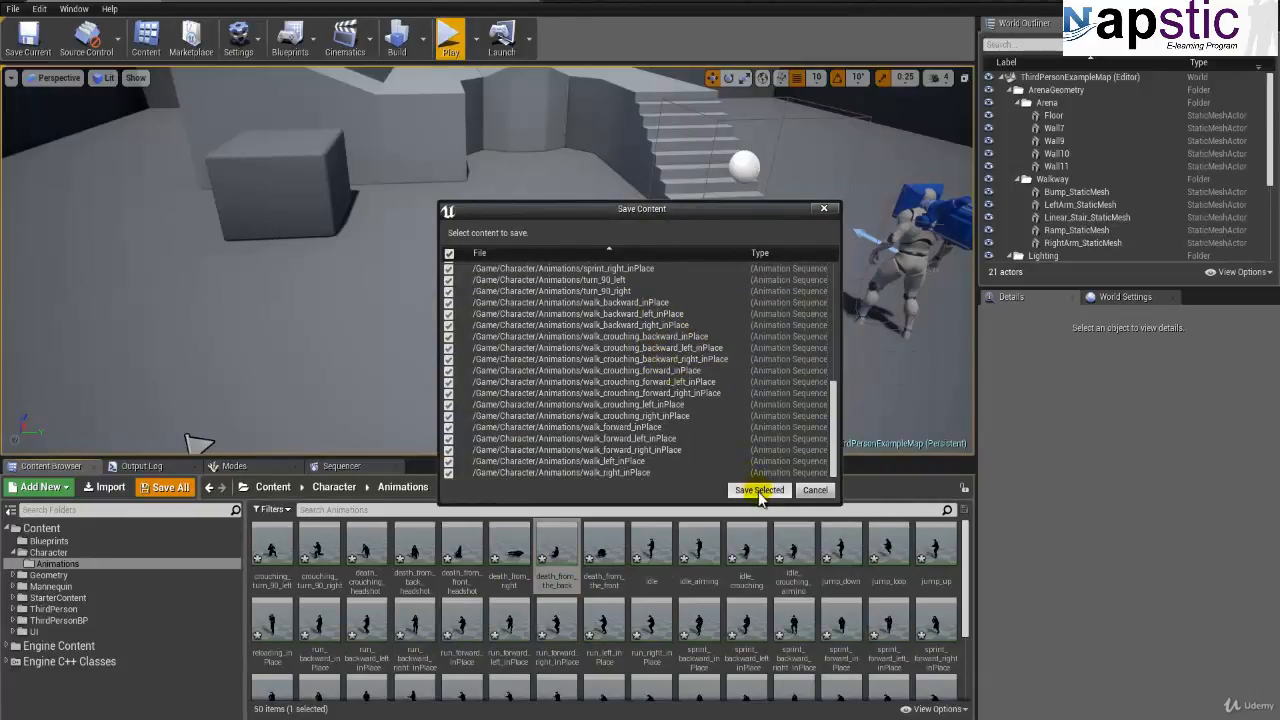
{"action": "left_click", "coordinate": [759, 490]}
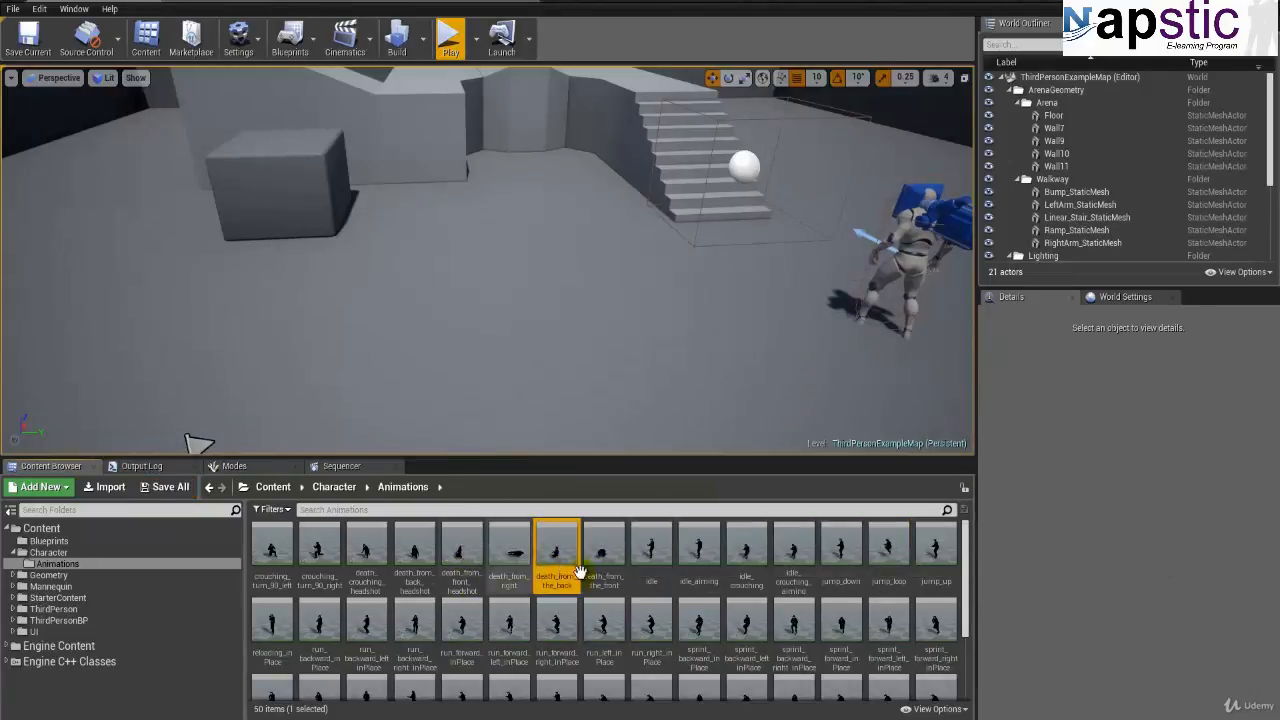
Step: Open the death_from_front_headshot animation and preview it, followed by run_backward_inPlace, on the soldier
{"action": "double_click", "coordinate": [455, 586]}
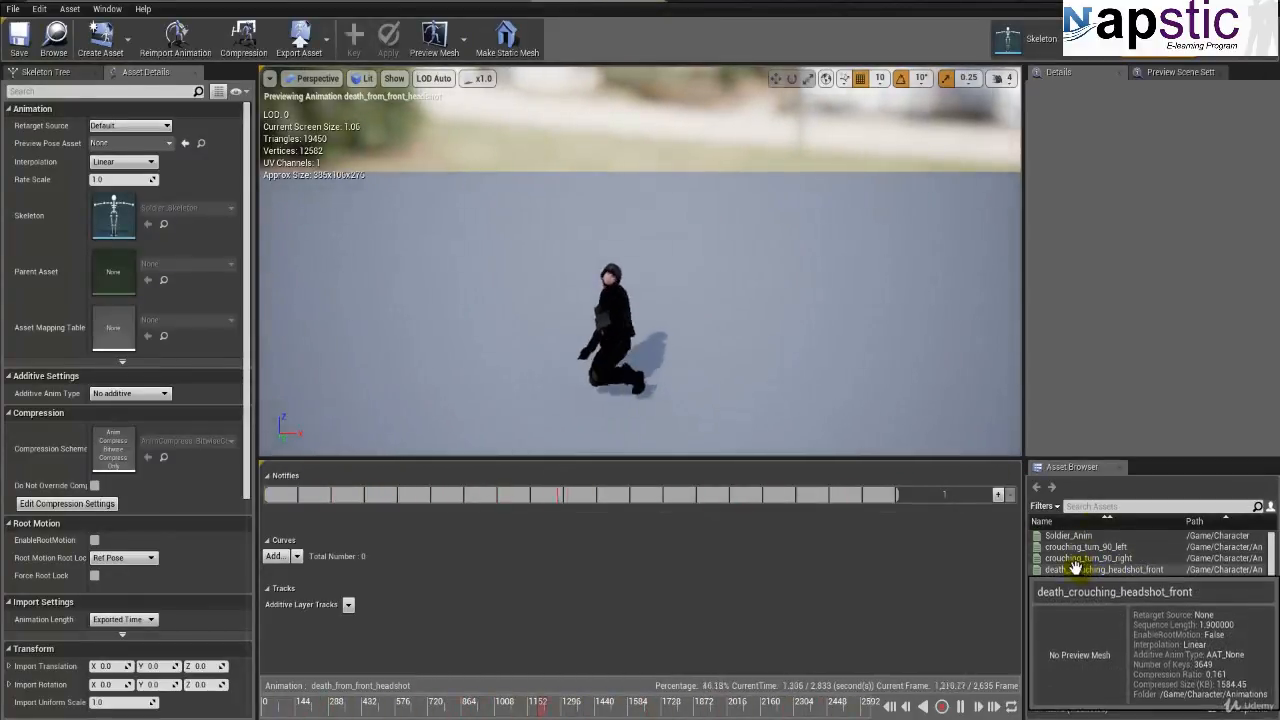
{"action": "left_click_drag", "start_coordinate": [1270, 540], "coordinate": [1268, 585]}
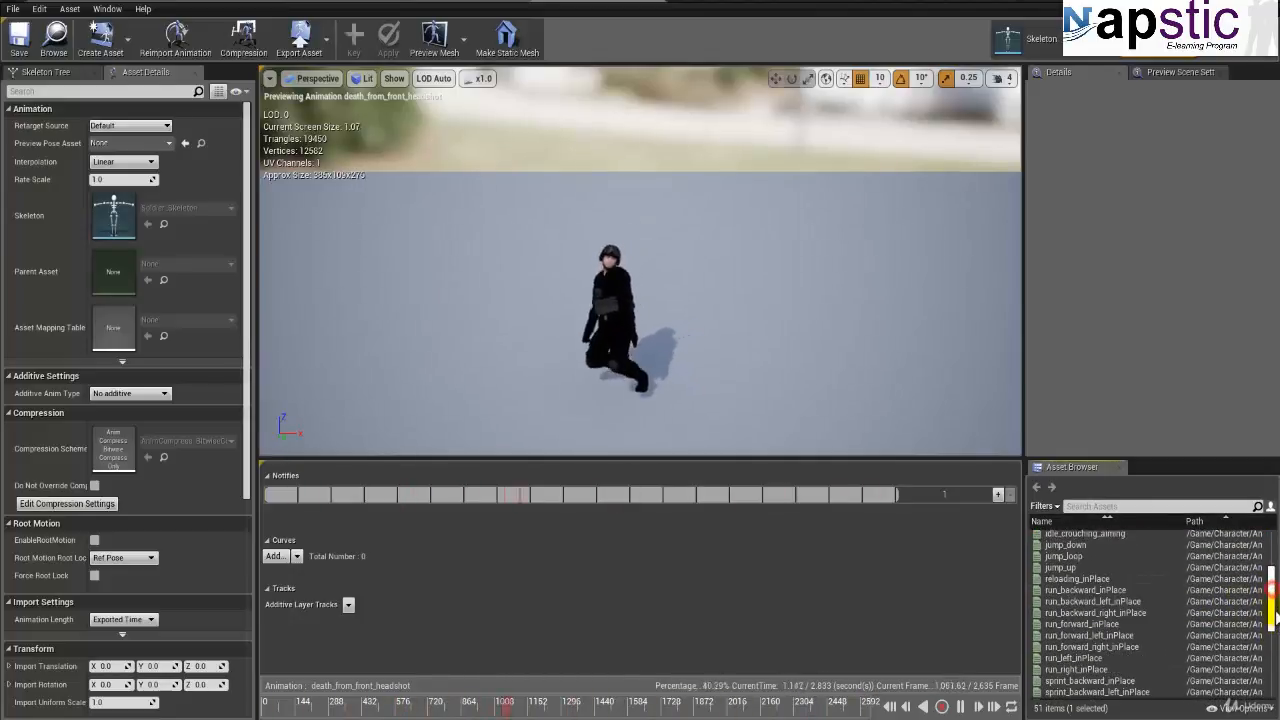
{"action": "left_click", "coordinate": [1098, 589]}
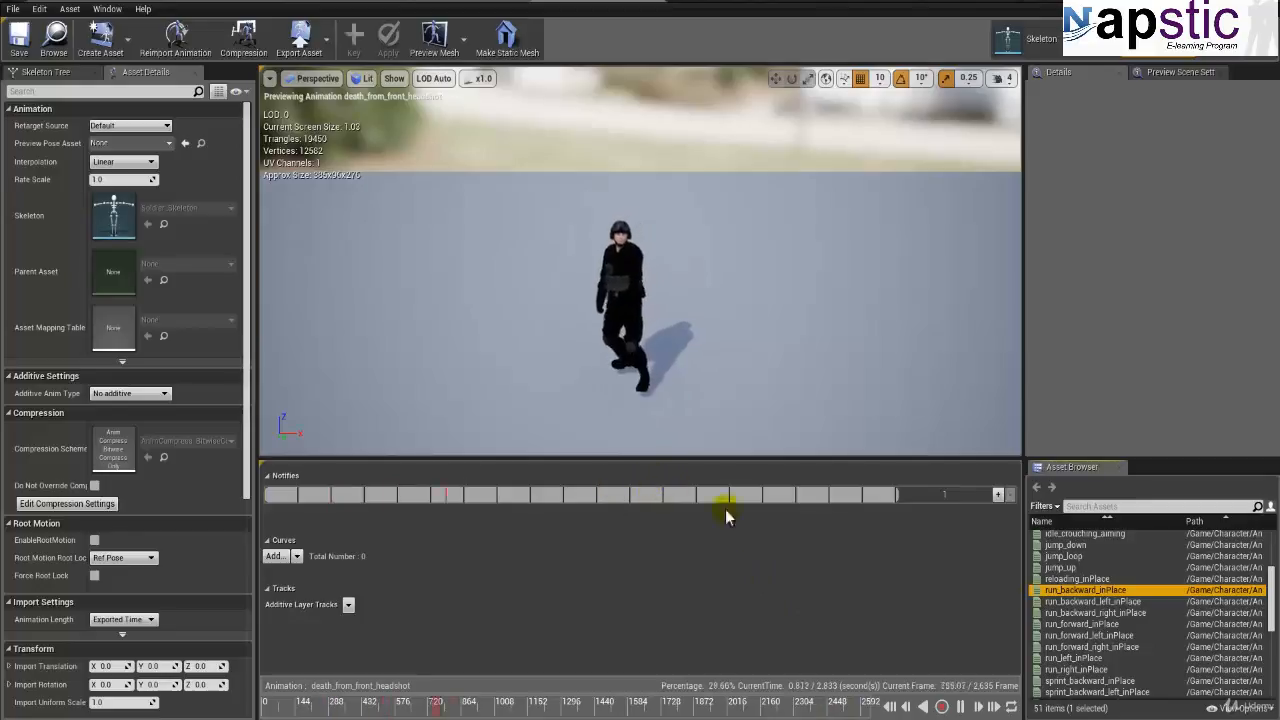
{"action": "left_click", "coordinate": [1100, 591]}
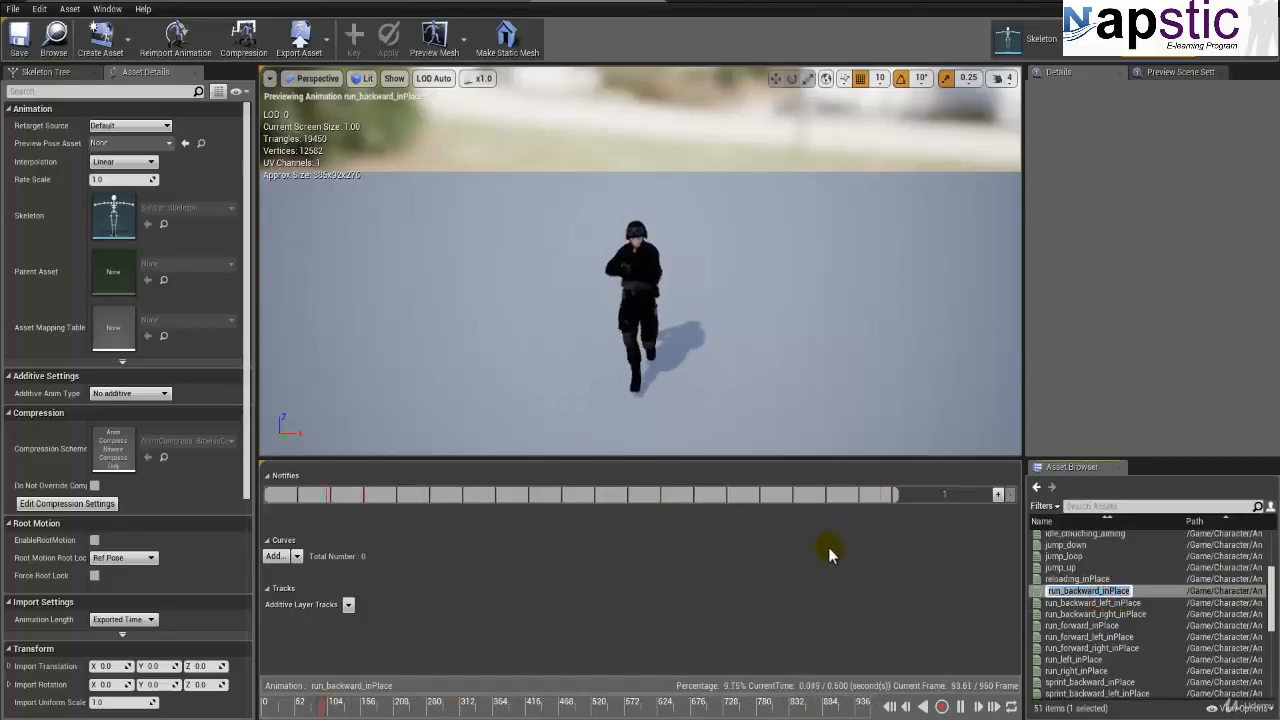
Step: Preview the reloading_inPlace animation and inspect the soldier's movement up close from a different angle
{"action": "left_click", "coordinate": [1046, 602]}
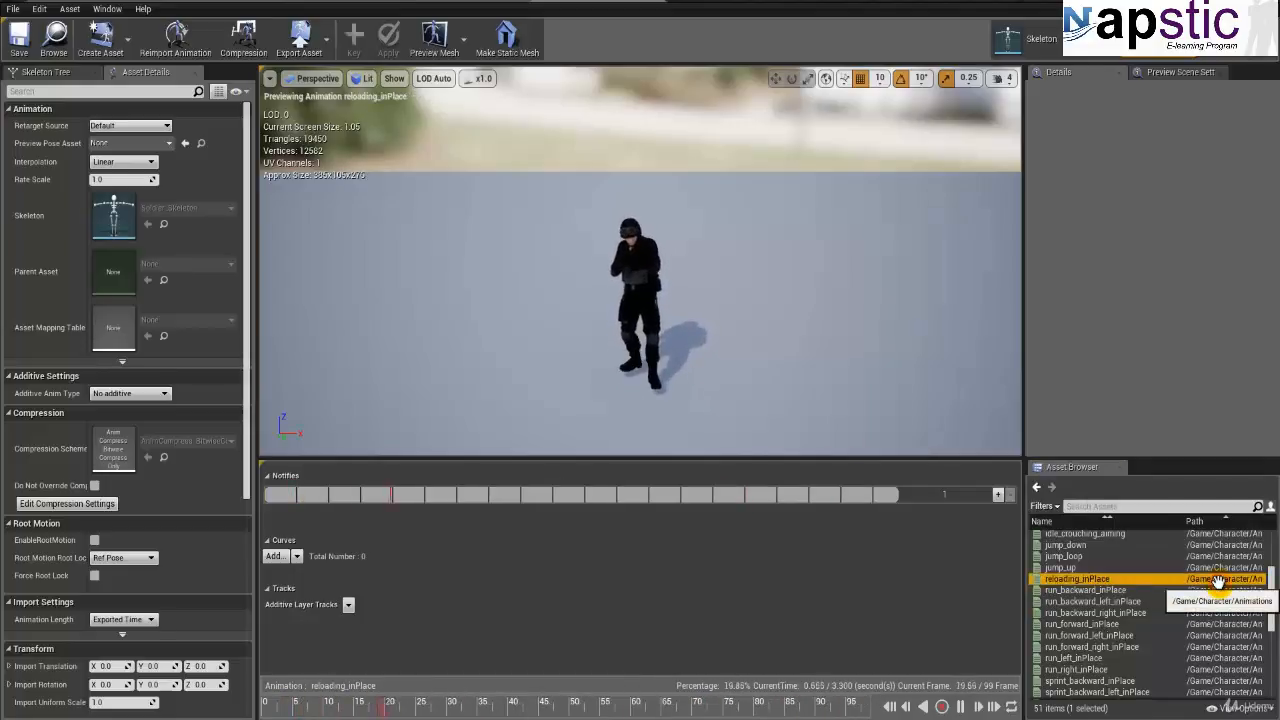
{"action": "scroll", "coordinate": [650, 313], "scroll_direction": "up", "scroll_amount": 5}
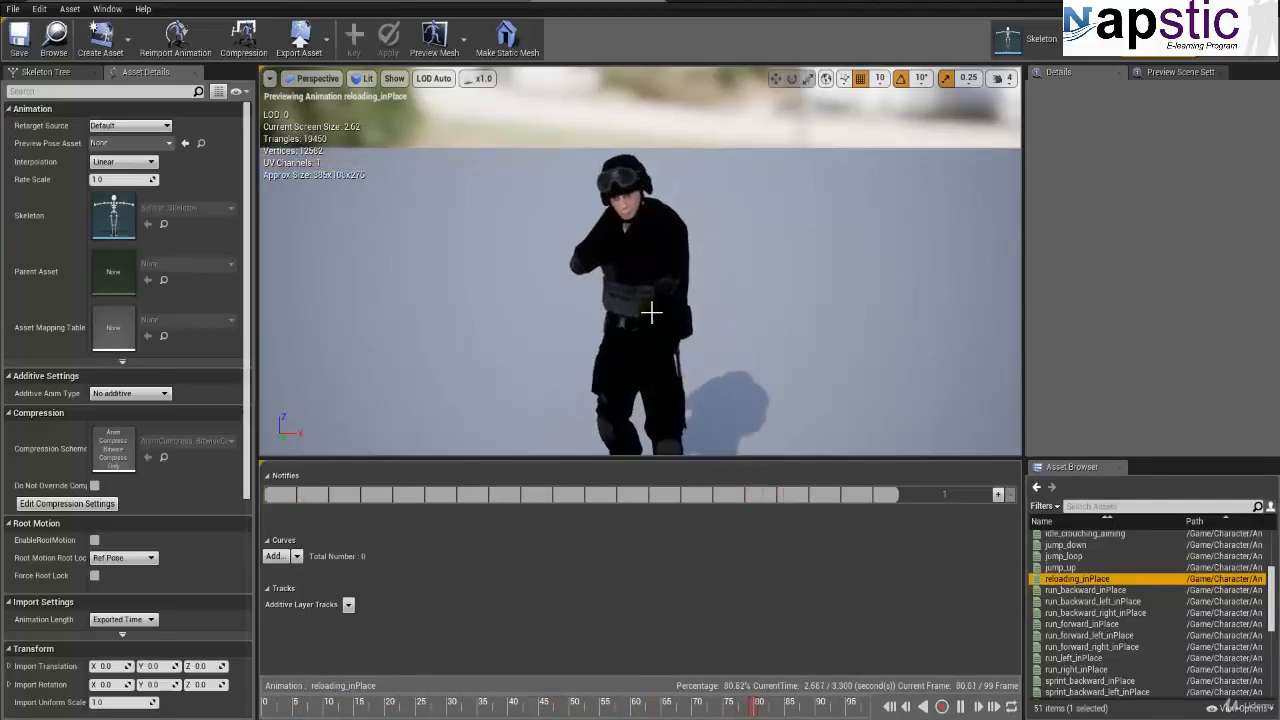
{"action": "mouse_move", "coordinate": [651, 309]}
{"action": "left_mouse_down"}
{"action": "mouse_move", "coordinate": [657, 368]}
{"action": "mouse_move", "coordinate": [666, 277]}
{"action": "mouse_move", "coordinate": [666, 289]}
{"action": "left_mouse_up"}
{"action": "scroll", "coordinate": [655, 336], "scroll_direction": "up", "scroll_amount": 3}
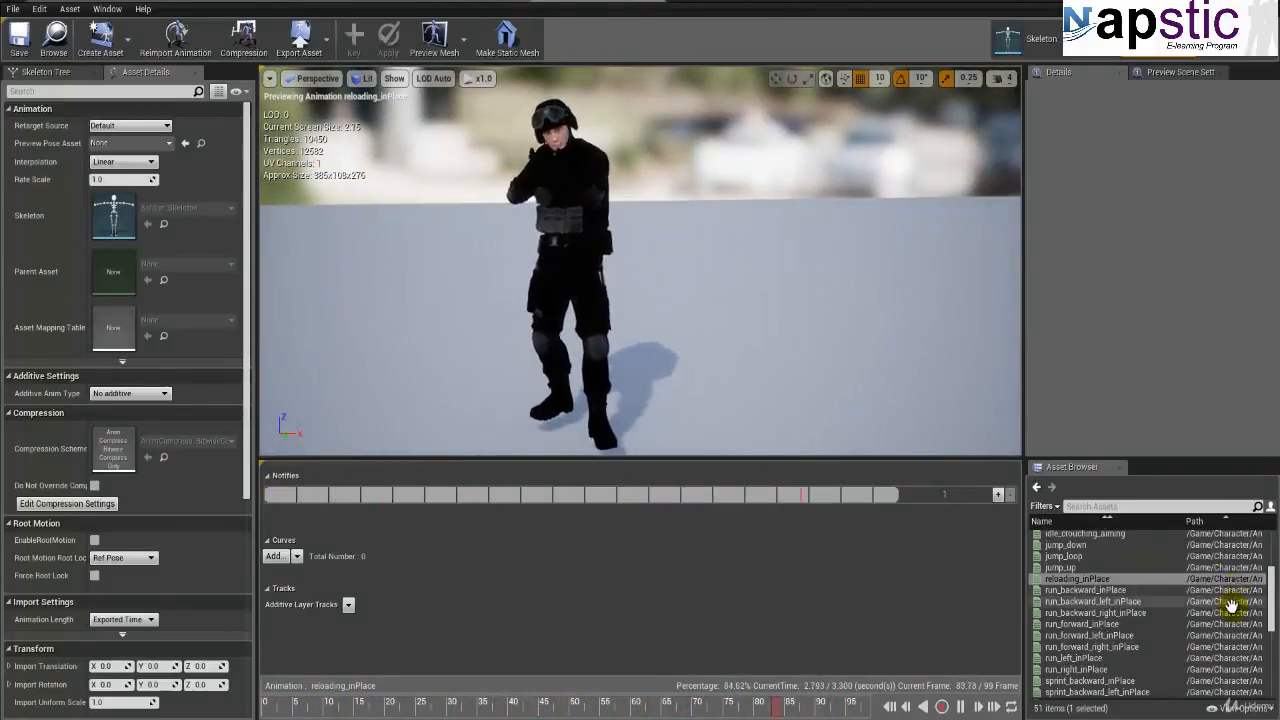
Step: Preview the sprint_backward_left_inPlace animation, followed by the turn_90_right and turn_90_left animations
{"action": "scroll", "coordinate": [1230, 605], "scroll_direction": "down", "scroll_amount": 2}
{"action": "left_click", "coordinate": [1235, 647]}
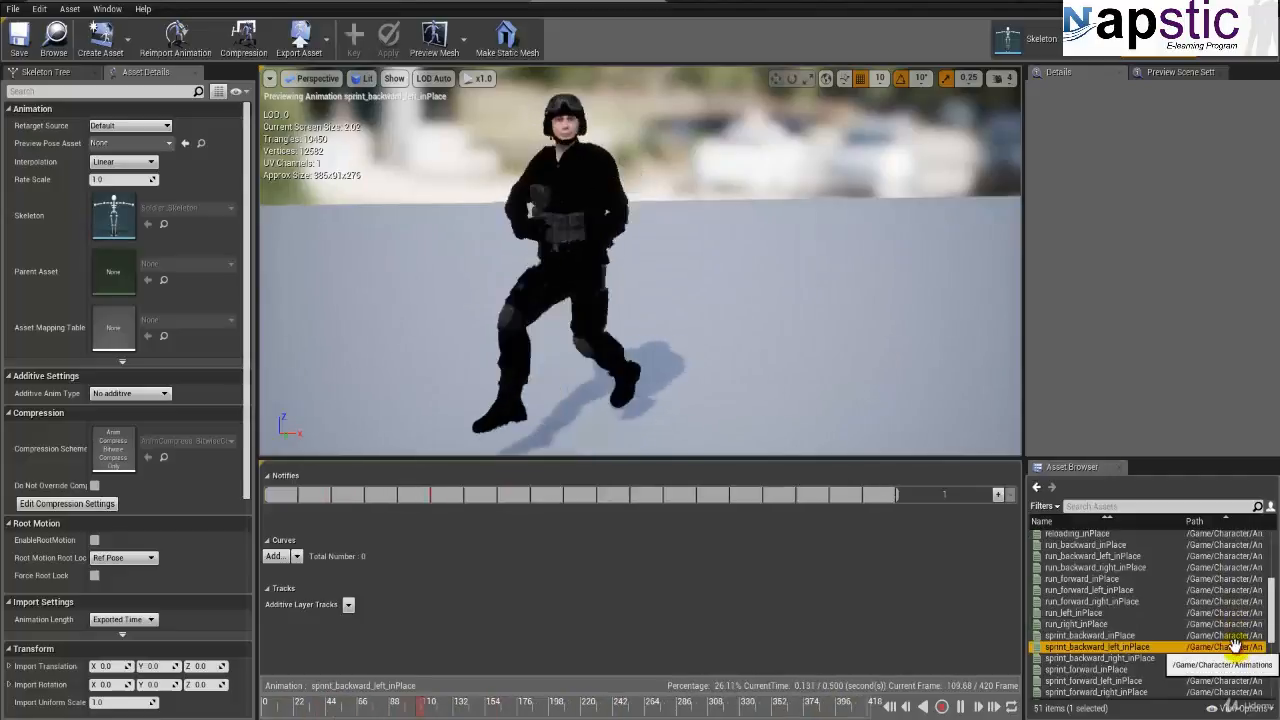
{"action": "scroll", "coordinate": [1235, 632], "scroll_direction": "down", "scroll_amount": 3}
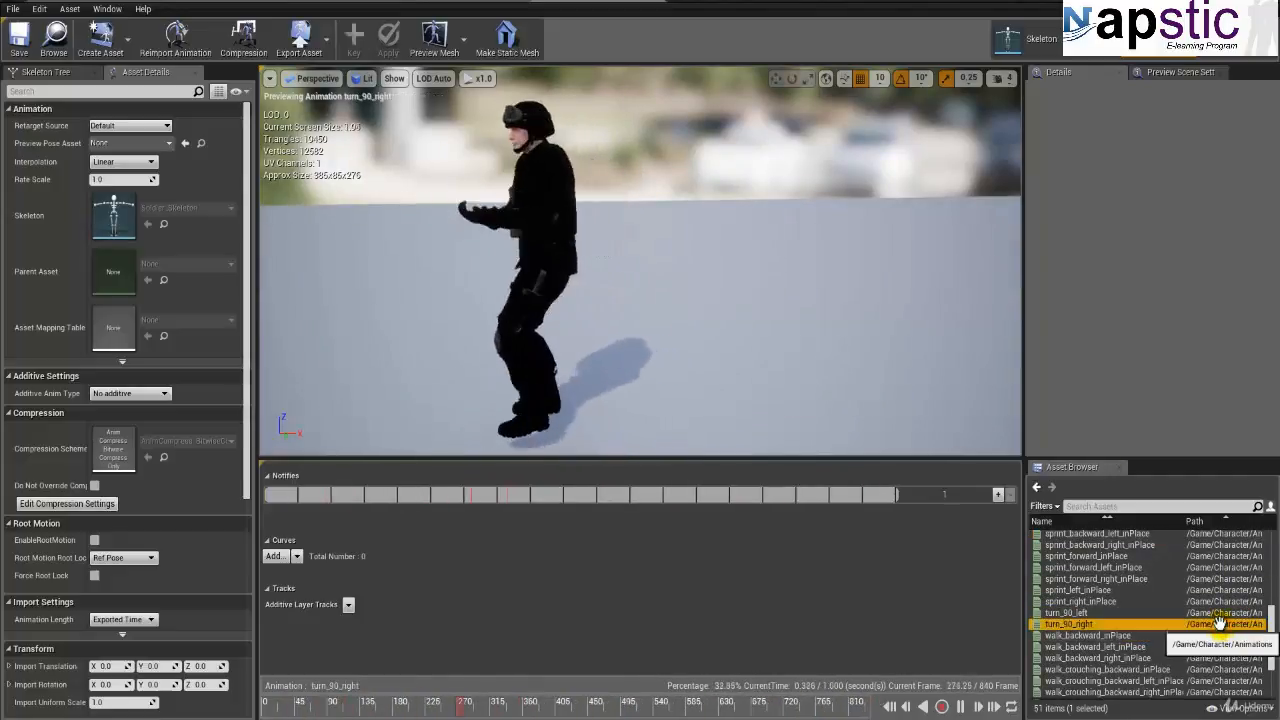
{"action": "left_click", "coordinate": [1220, 613]}
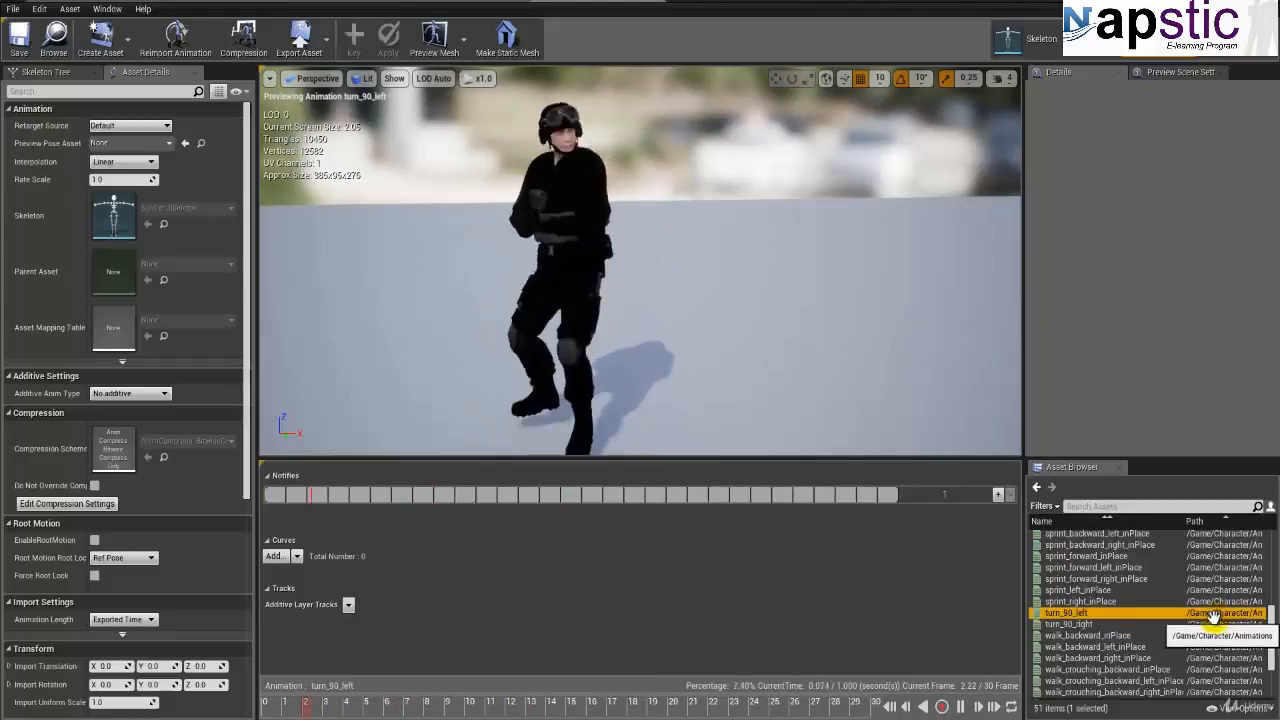
Step: Preview the walk_crouching_forward_right_inPlace animation, followed by idle_aiming, on the soldier
{"action": "scroll", "coordinate": [1215, 625], "scroll_direction": "down", "scroll_amount": 3}
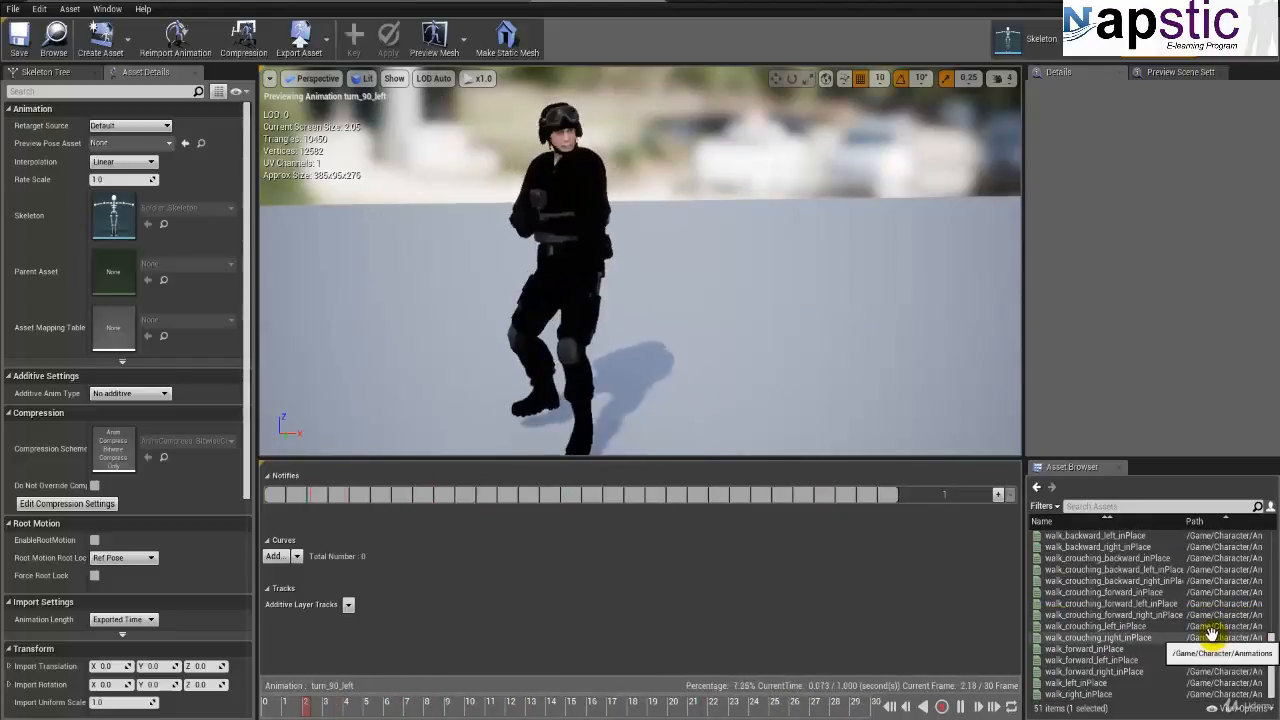
{"action": "left_click", "coordinate": [1222, 613]}
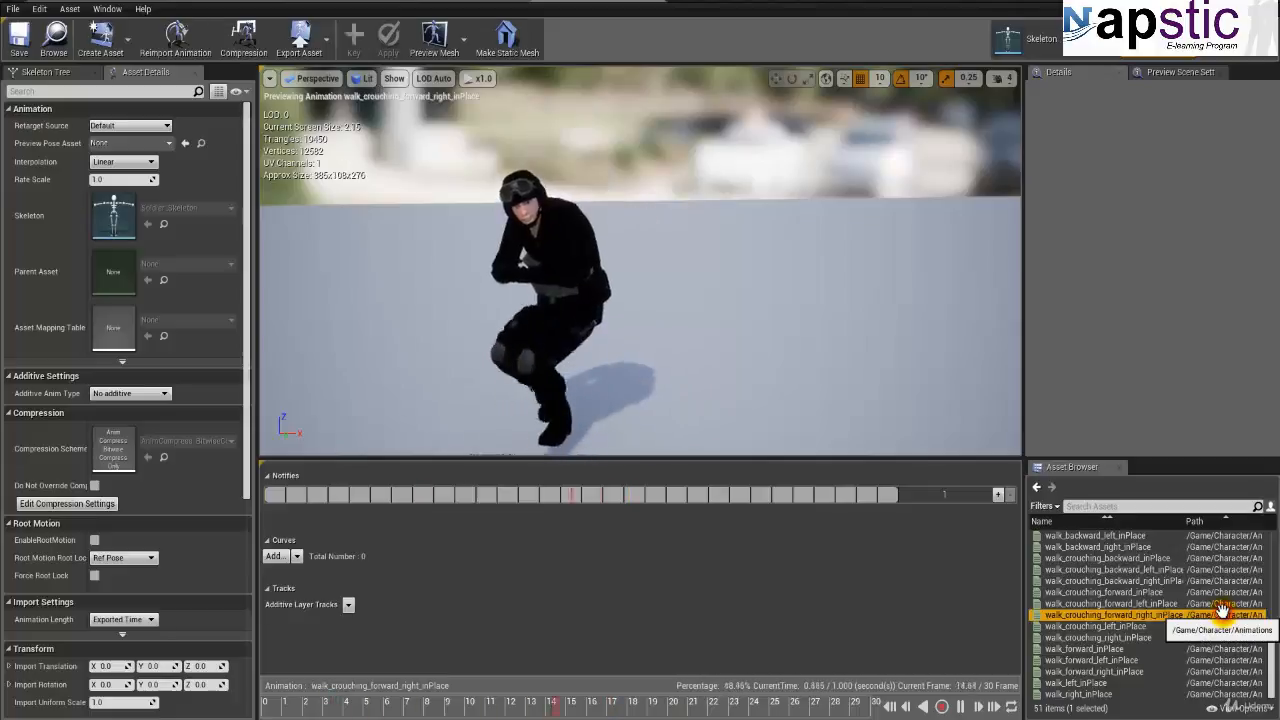
{"action": "scroll", "coordinate": [1215, 610], "scroll_direction": "up", "scroll_amount": 8}
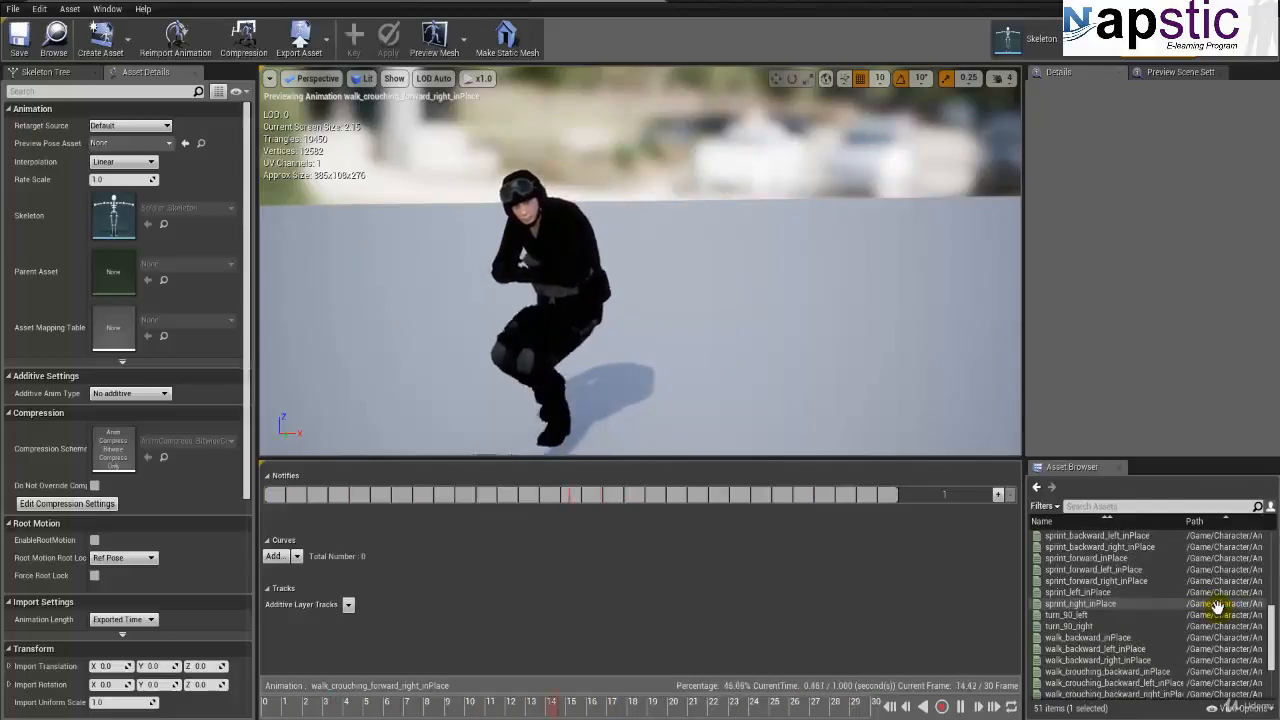
{"action": "scroll", "coordinate": [1208, 600], "scroll_direction": "up", "scroll_amount": 2}
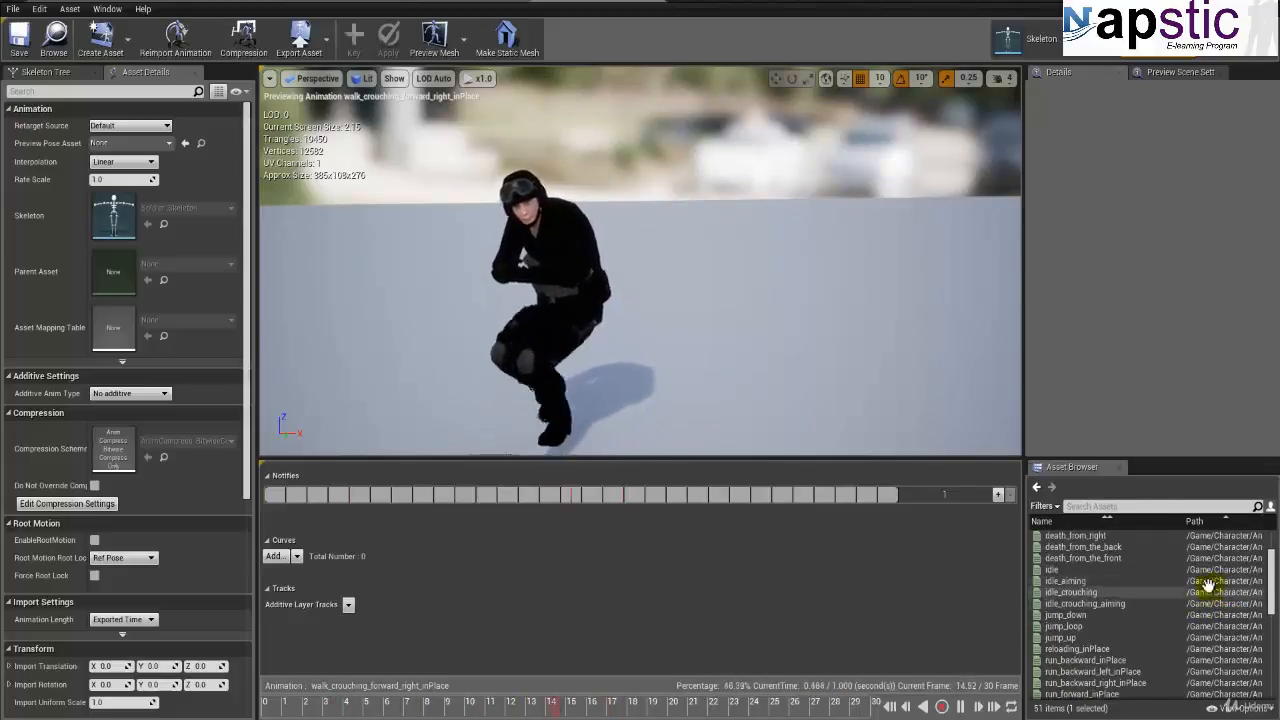
{"action": "left_click", "coordinate": [1215, 581]}
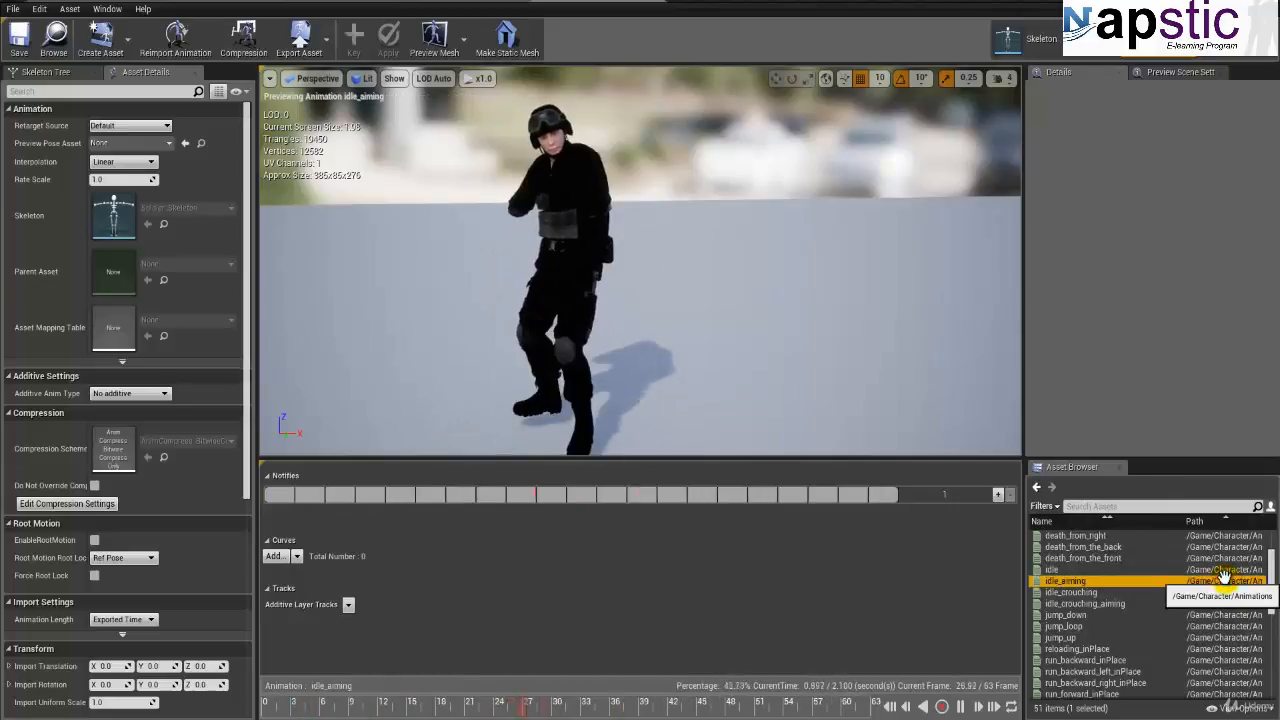